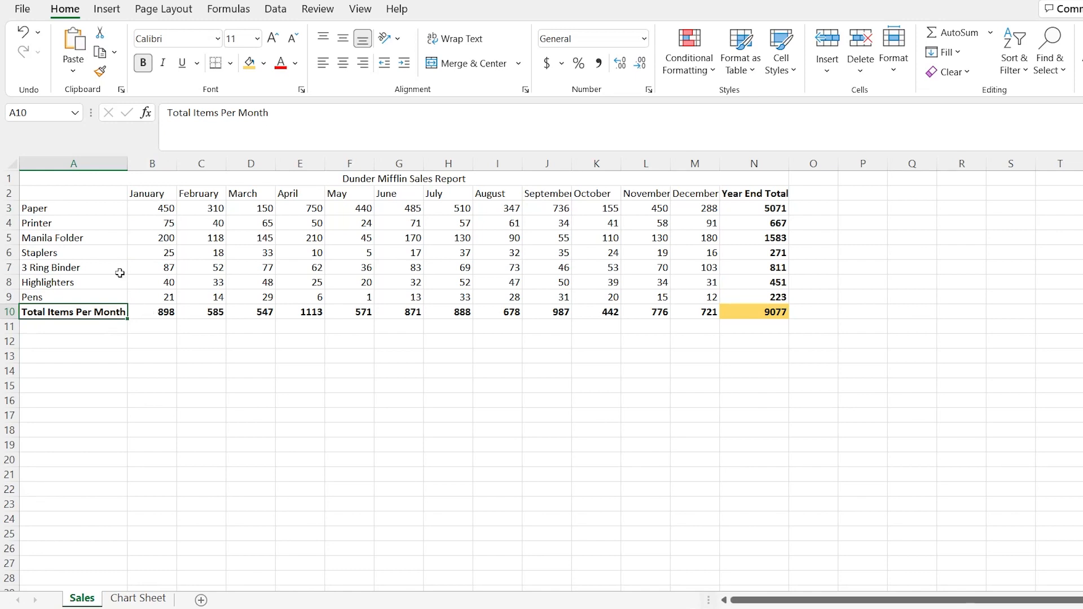
# Inspect the Paper row's year-end total formula and the contents of the Chart Sheet, and return to the Sales sheet
pyautogui.click(756, 211)
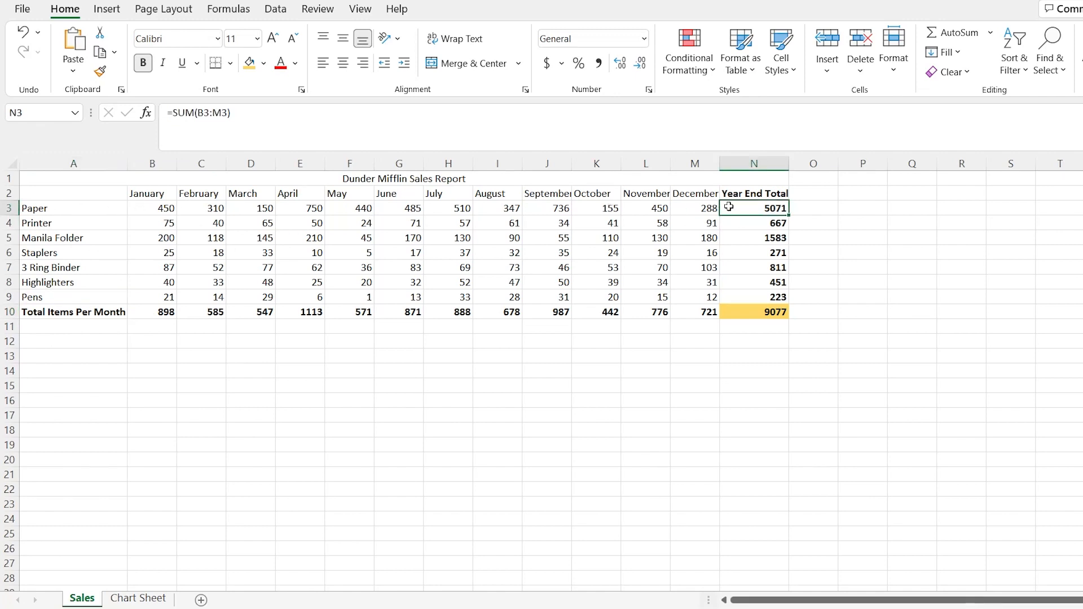
pyautogui.click(540, 375)
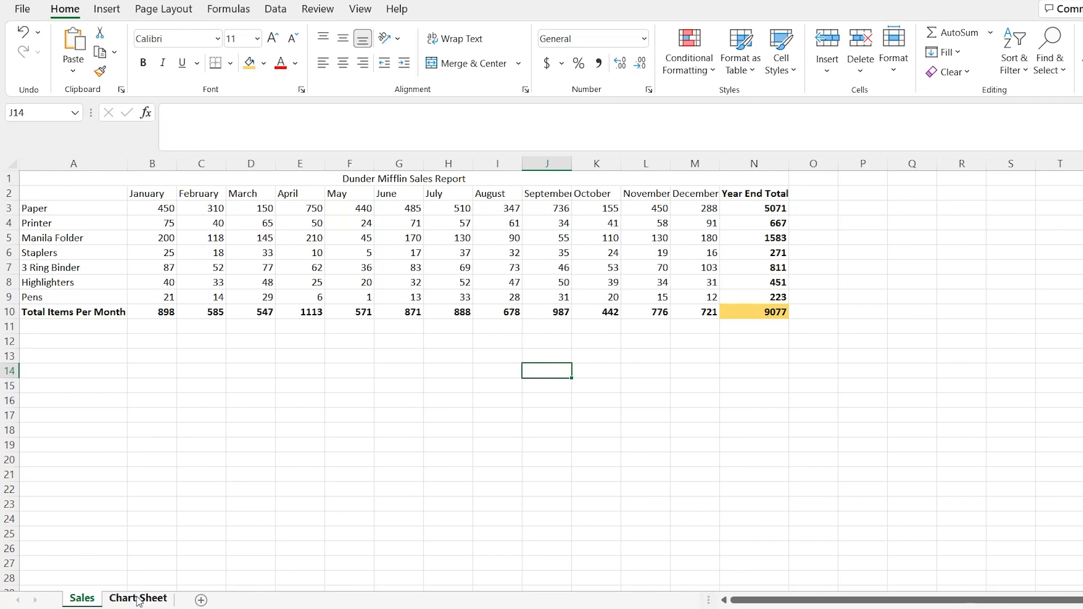
pyautogui.click(138, 598)
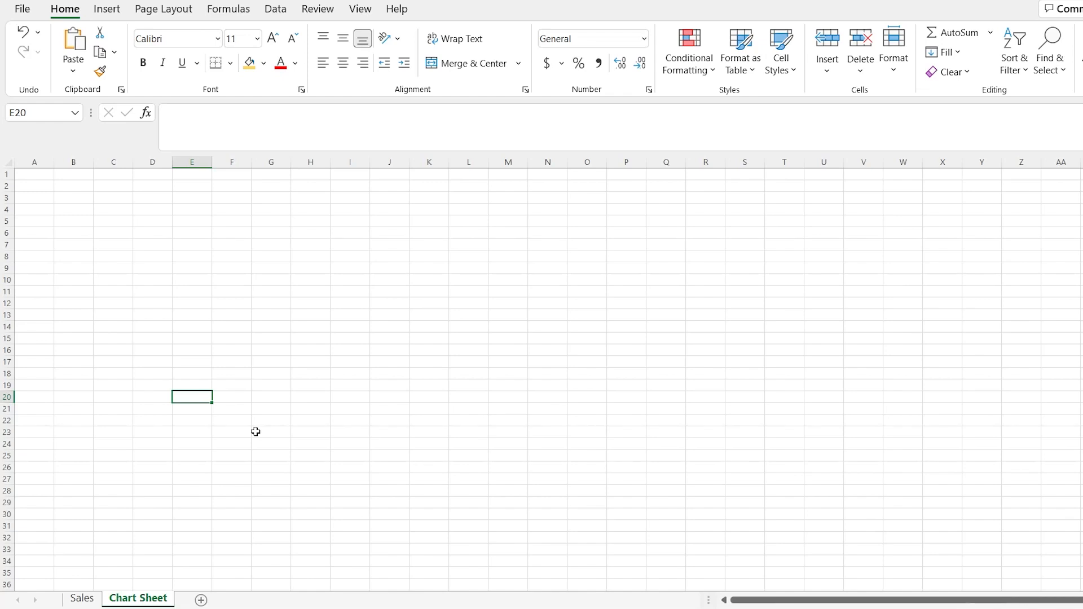
pyautogui.click(85, 599)
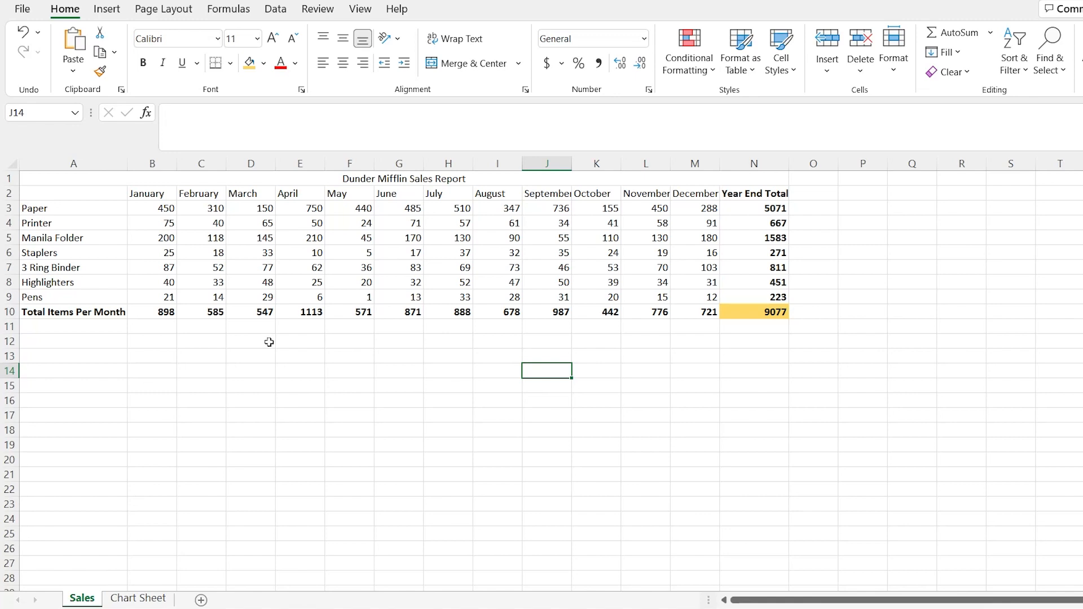
# Insert a 2-D clustered column chart from the sales data in A2:N10 and place it below the table
pyautogui.moveTo(89, 192); pyautogui.dragTo(744, 313)
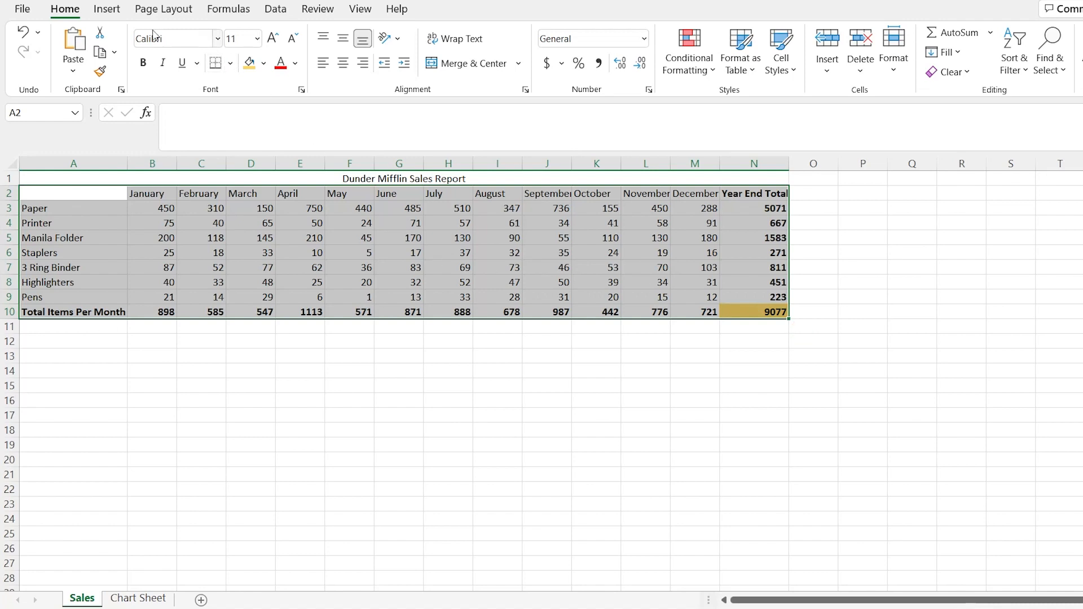
pyautogui.click(111, 16)
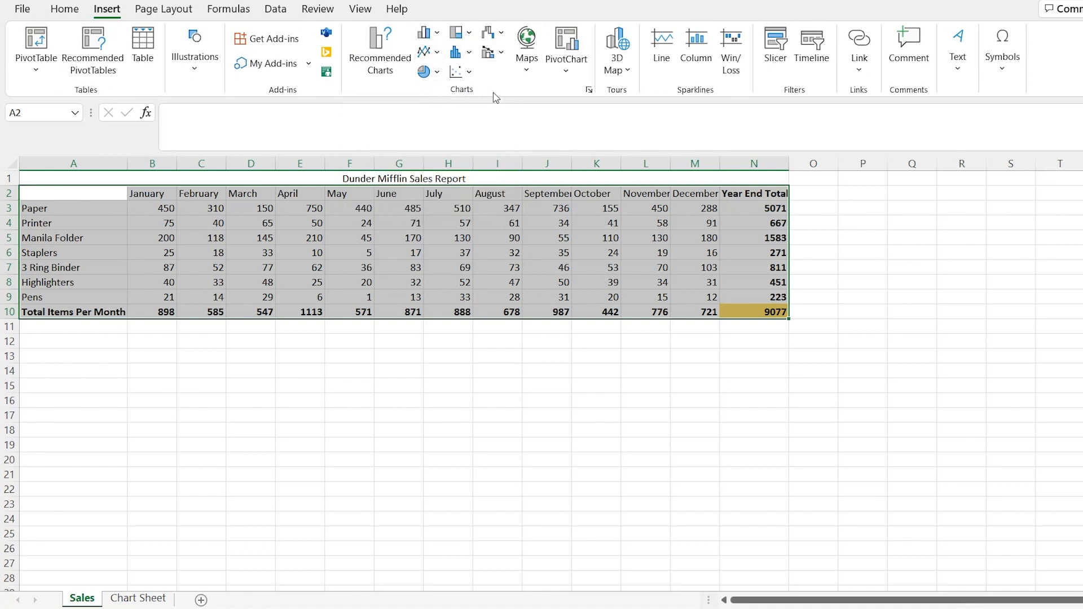
pyautogui.click(438, 34)
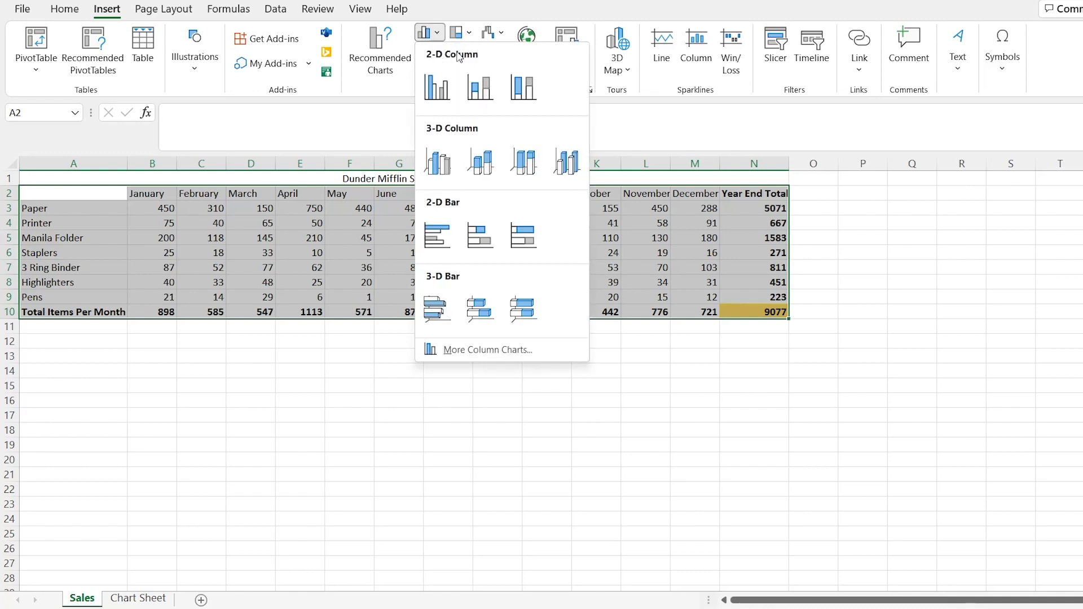
pyautogui.click(438, 81)
pyautogui.moveTo(472, 285); pyautogui.dragTo(327, 342)
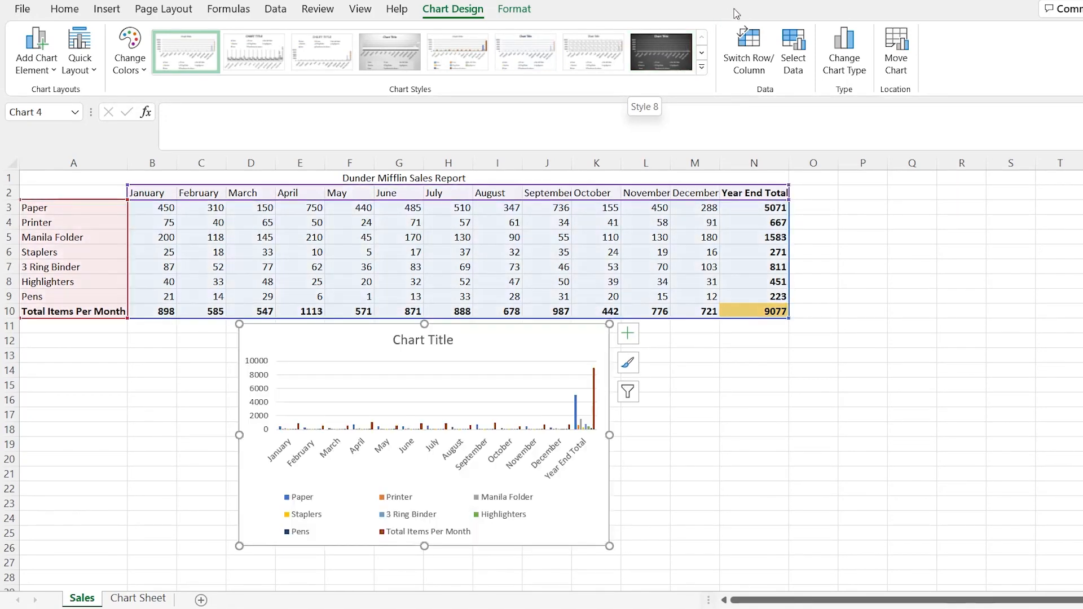
# Try the chart with rows and columns swapped, restore its orientation, and view its data source settings
pyautogui.click(754, 56)
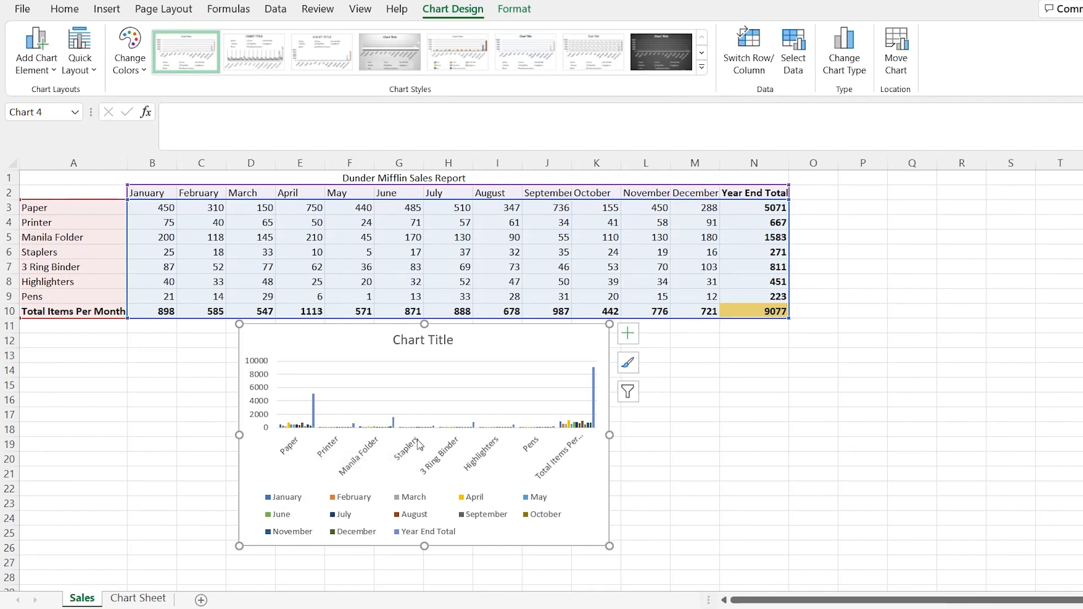
pyautogui.click(753, 59)
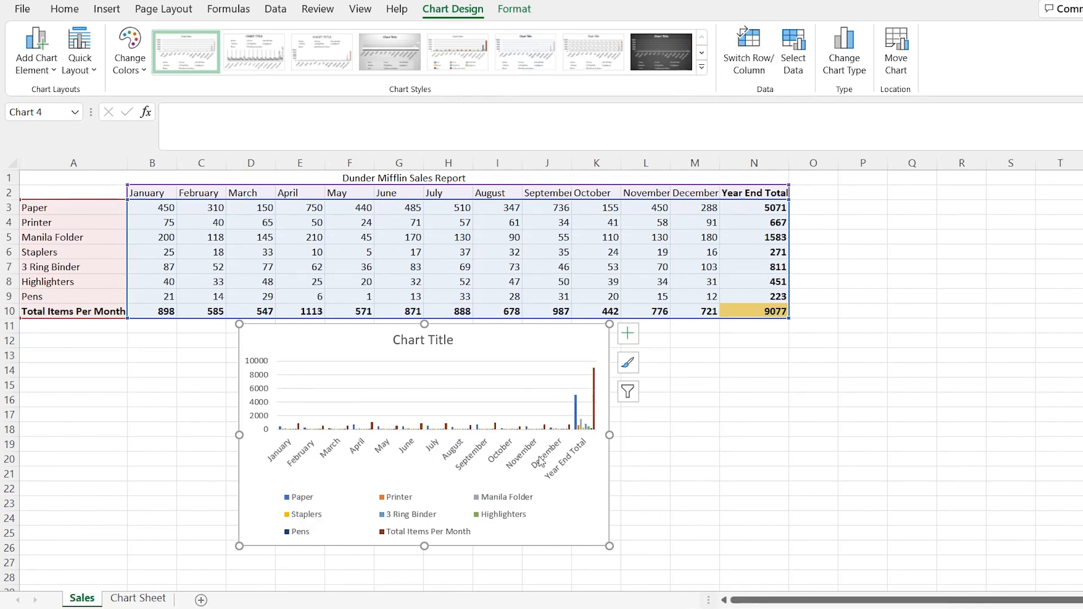
pyautogui.click(792, 48)
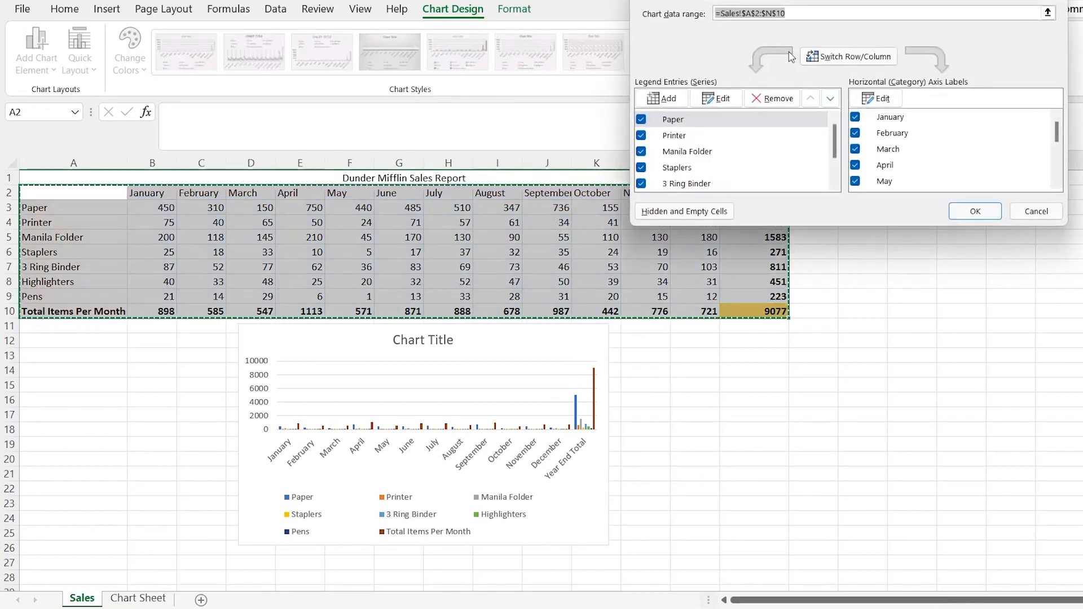
pyautogui.click(1053, 215)
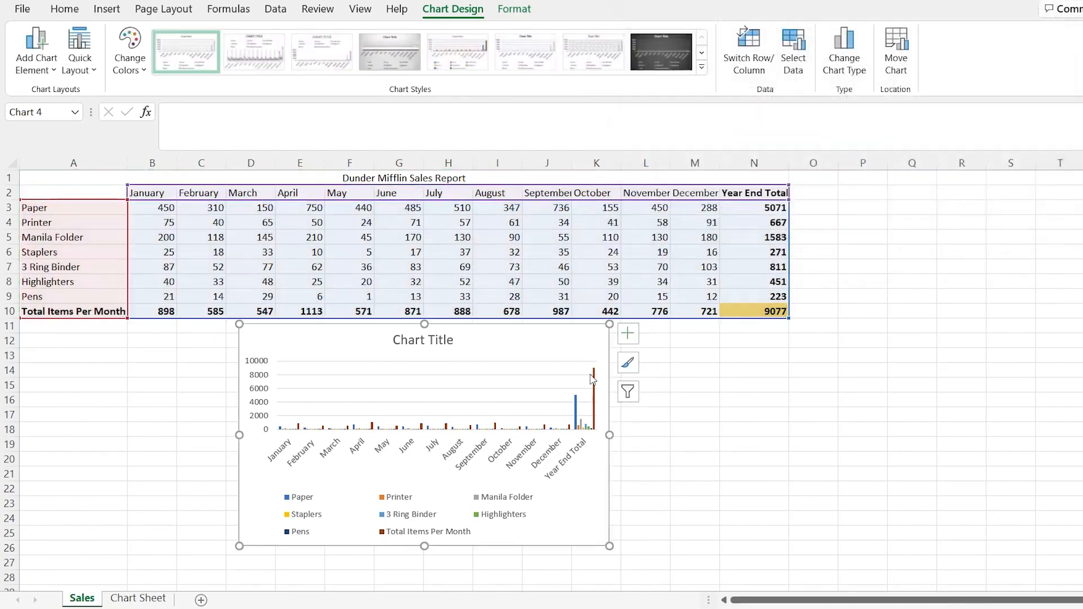
# Filter the Total Items Per Month series and the Year End Total category out of the chart
pyautogui.click(625, 395)
pyautogui.scroll(-5, 739, 316)
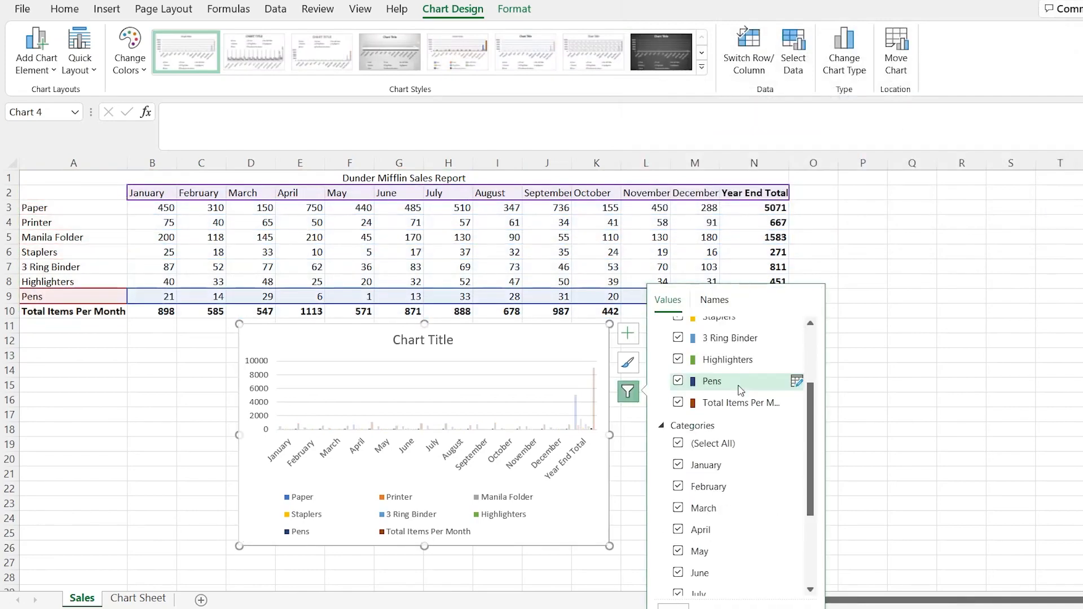
pyautogui.scroll(5, 712, 573)
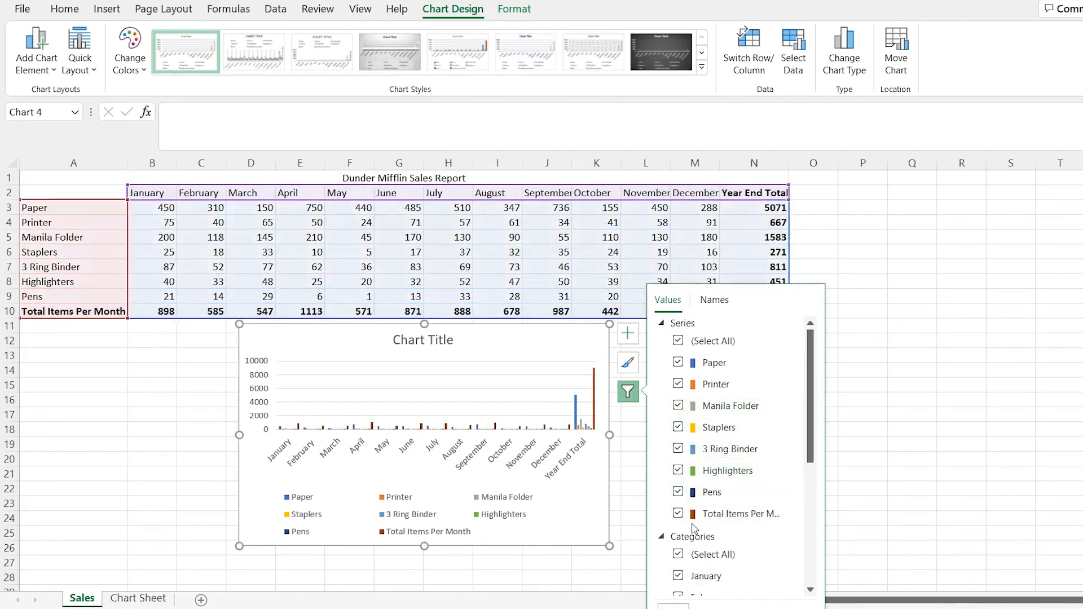
pyautogui.click(679, 515)
pyautogui.scroll(-4, 706, 429)
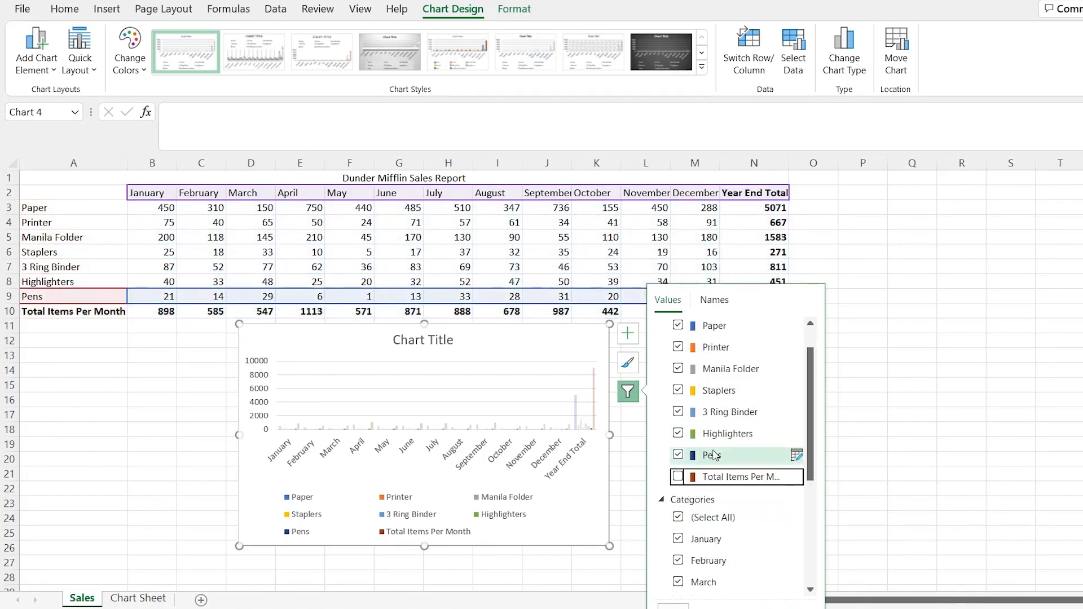
pyautogui.click(679, 585)
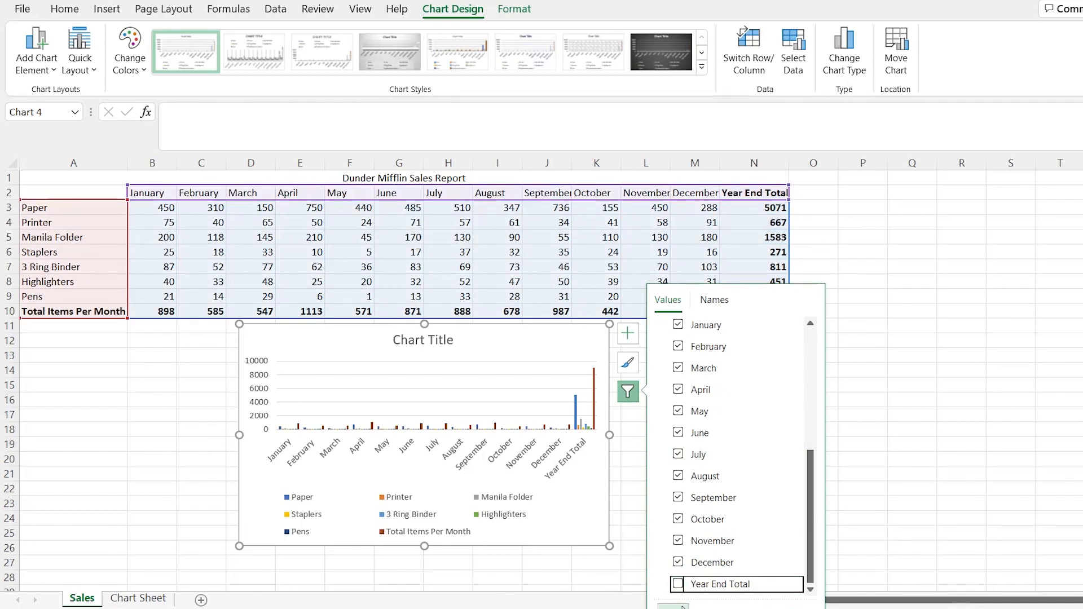
pyautogui.click(673, 606)
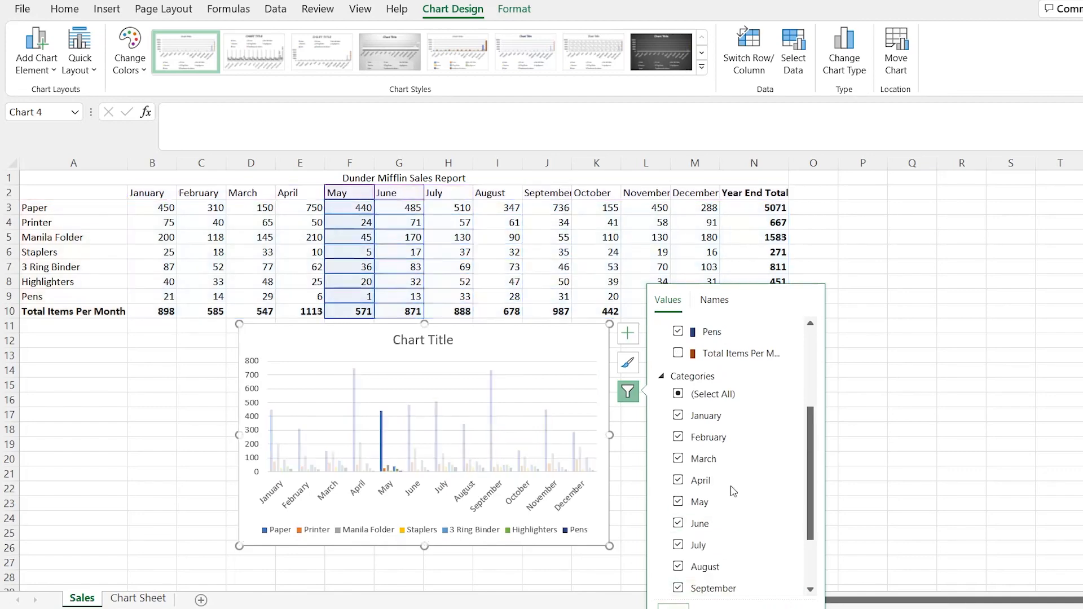
pyautogui.click(631, 404)
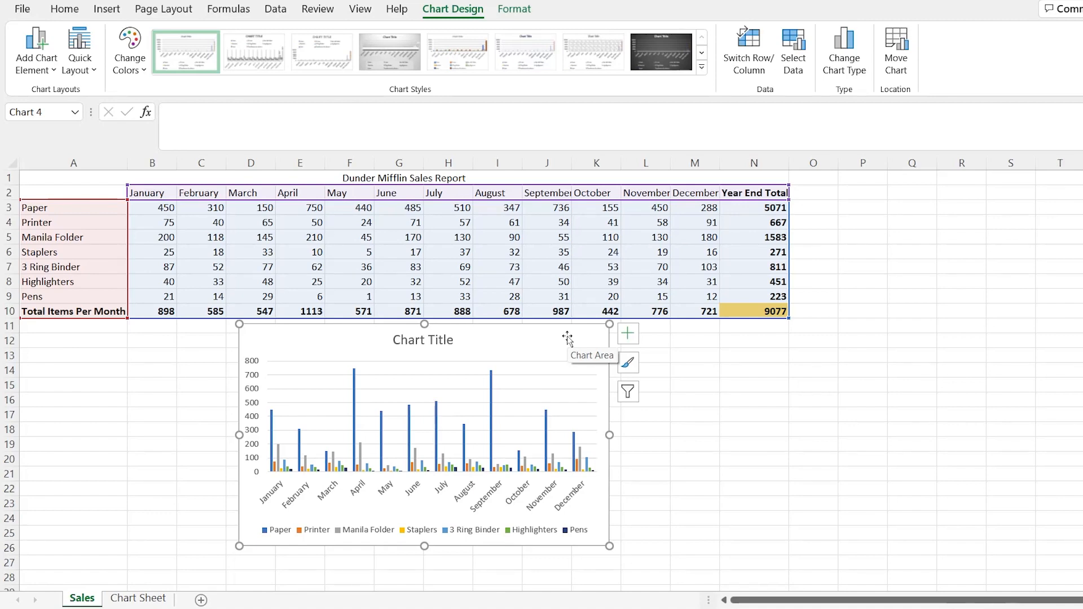
# Change the chart title to "Products Sold Per Month"
pyautogui.doubleClick(432, 341)
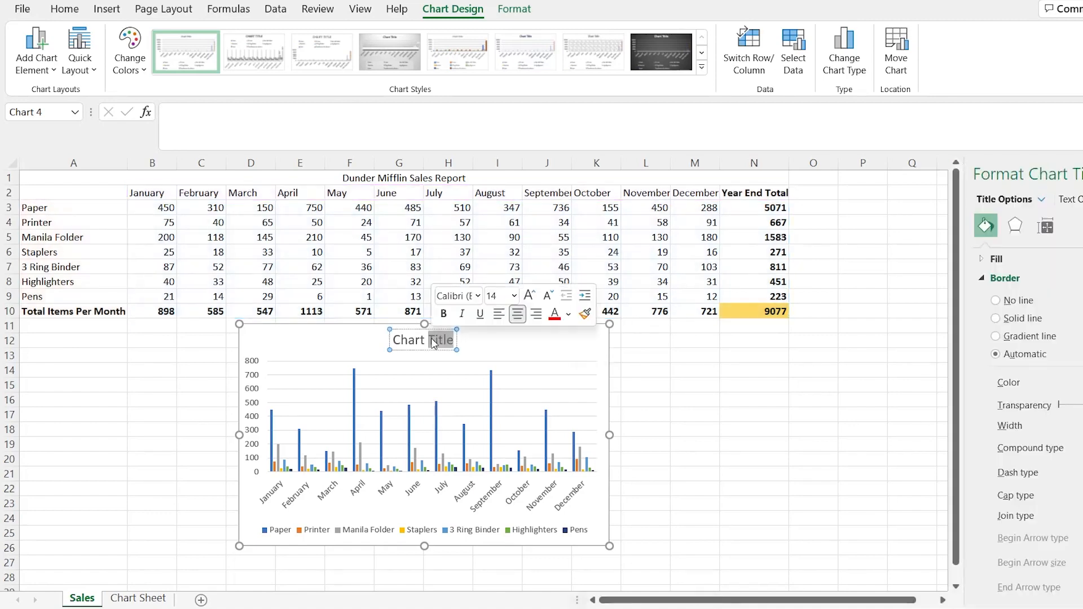
pyautogui.click(432, 340)
pyautogui.moveTo(453, 339); pyautogui.dragTo(394, 341)
pyautogui.write('Products Sold')
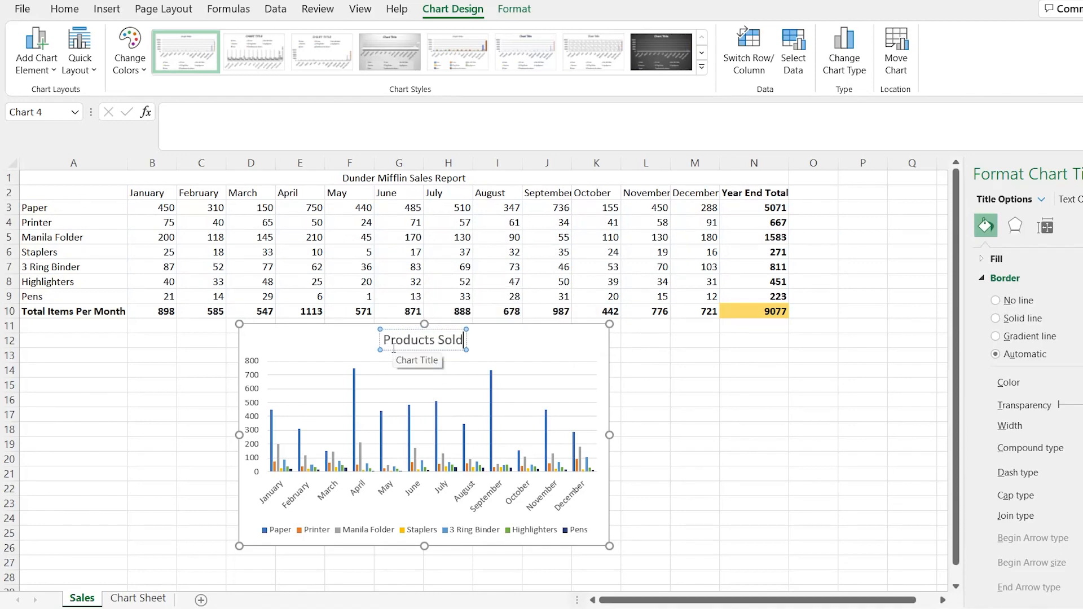
pyautogui.write(' Per Month')
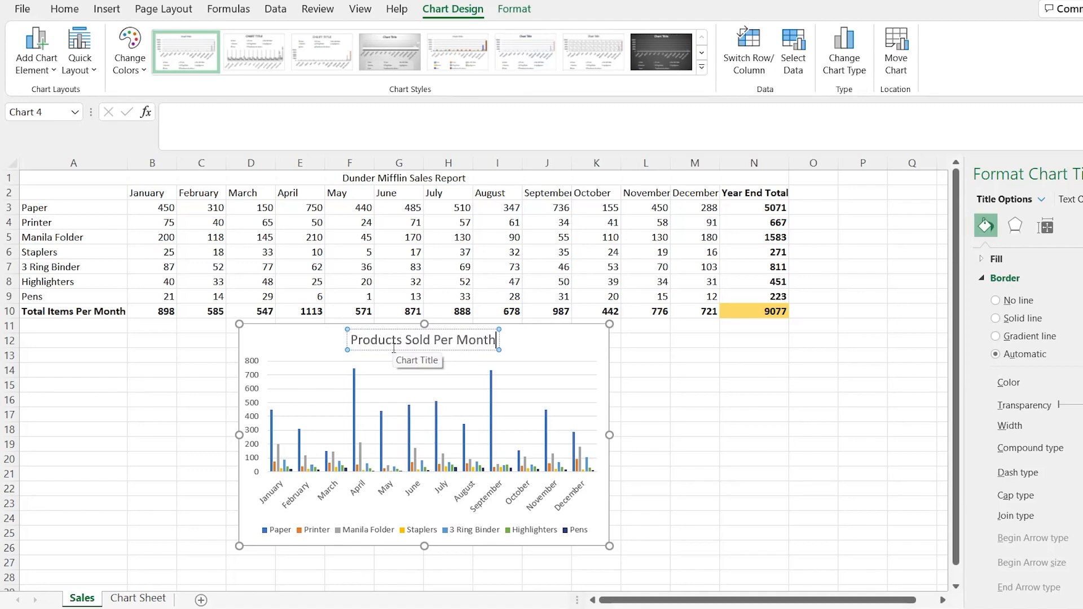
pyautogui.click(532, 341)
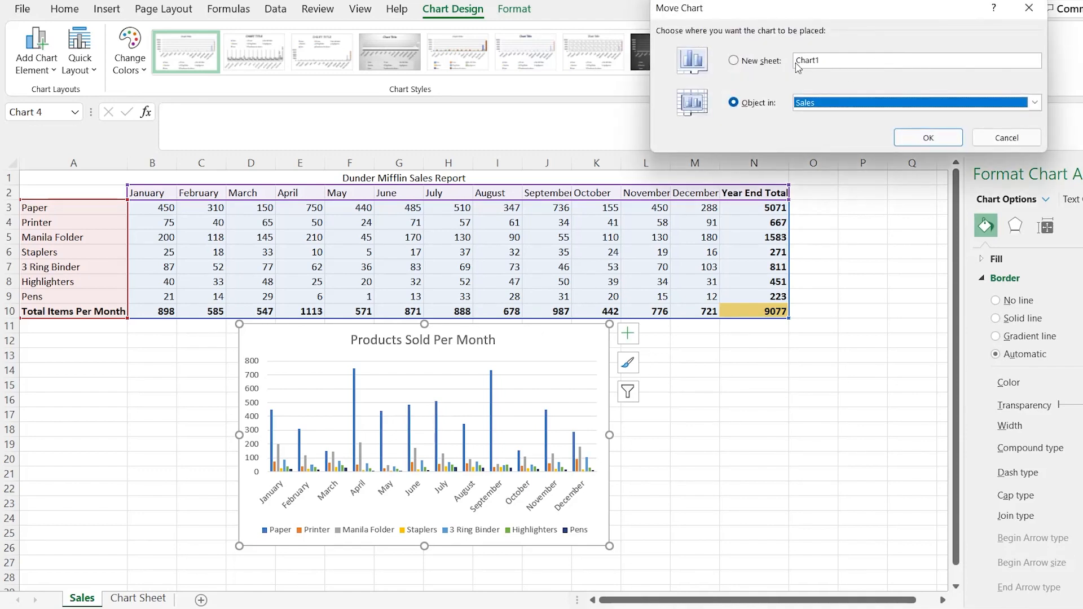
pyautogui.click(1035, 102)
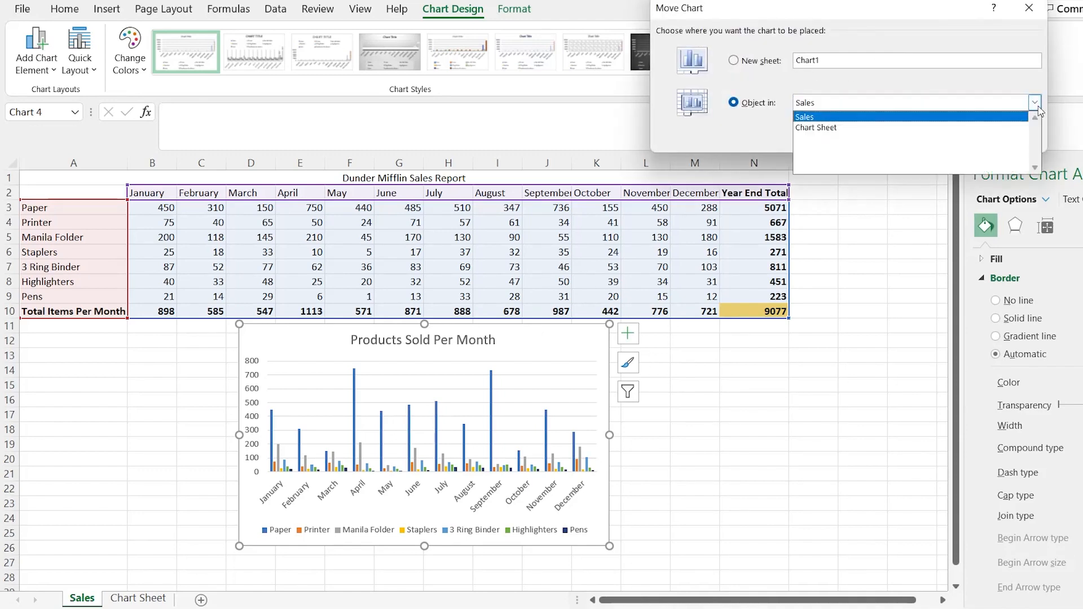
pyautogui.click(977, 89)
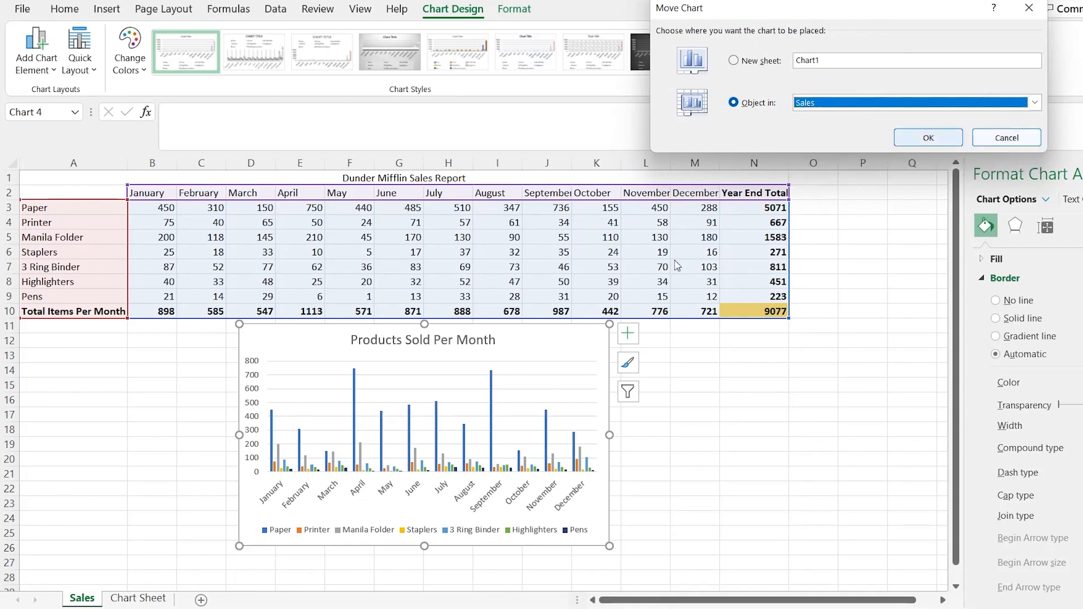
pyautogui.click(1007, 138)
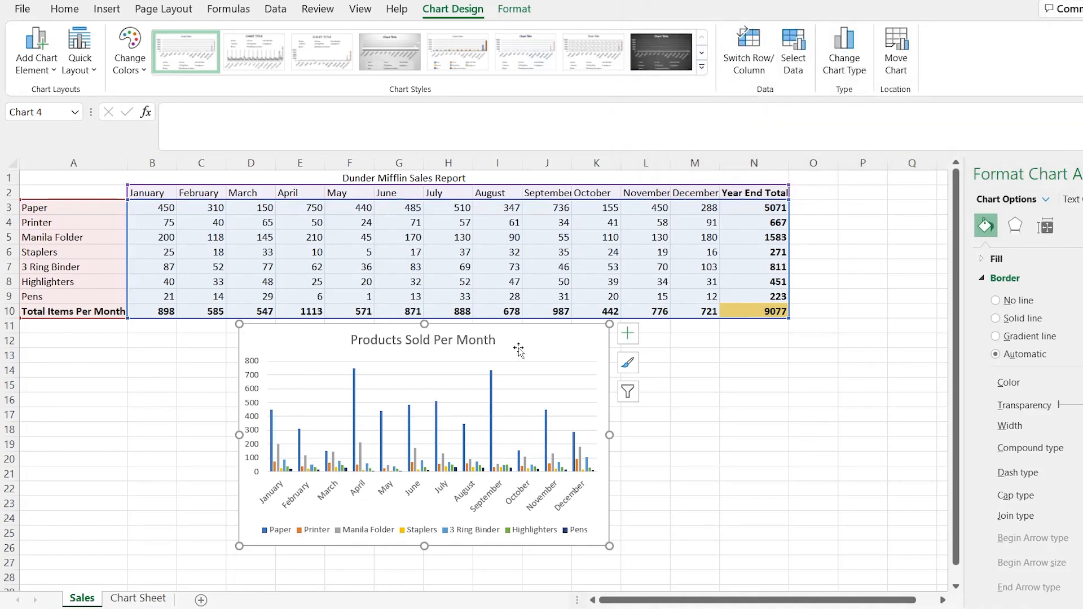
# Paste a copy of the Products Sold Per Month chart into the Chart Sheet and position its corner at cell B2
pyautogui.click(144, 599)
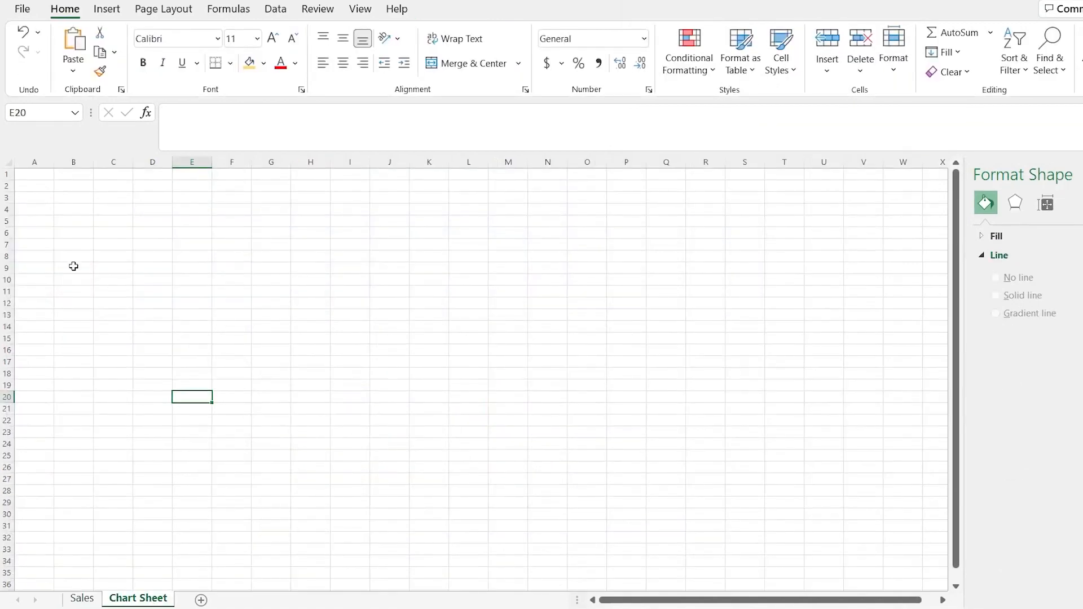
pyautogui.click(44, 173)
pyautogui.hotkey('ctrl', 'v')
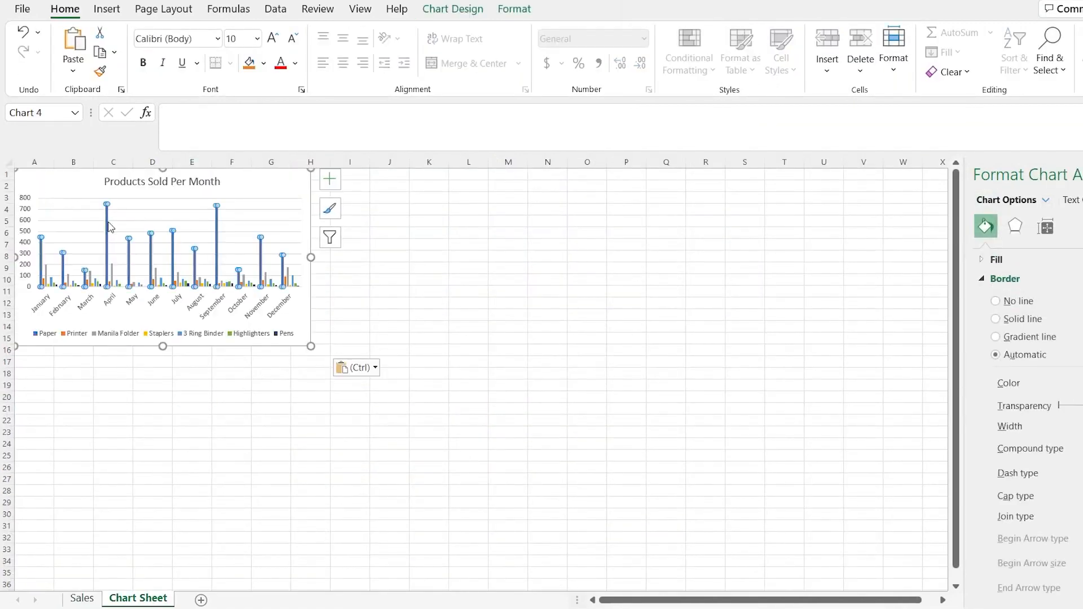
pyautogui.moveTo(83, 186); pyautogui.dragTo(121, 198)
pyautogui.click(120, 516)
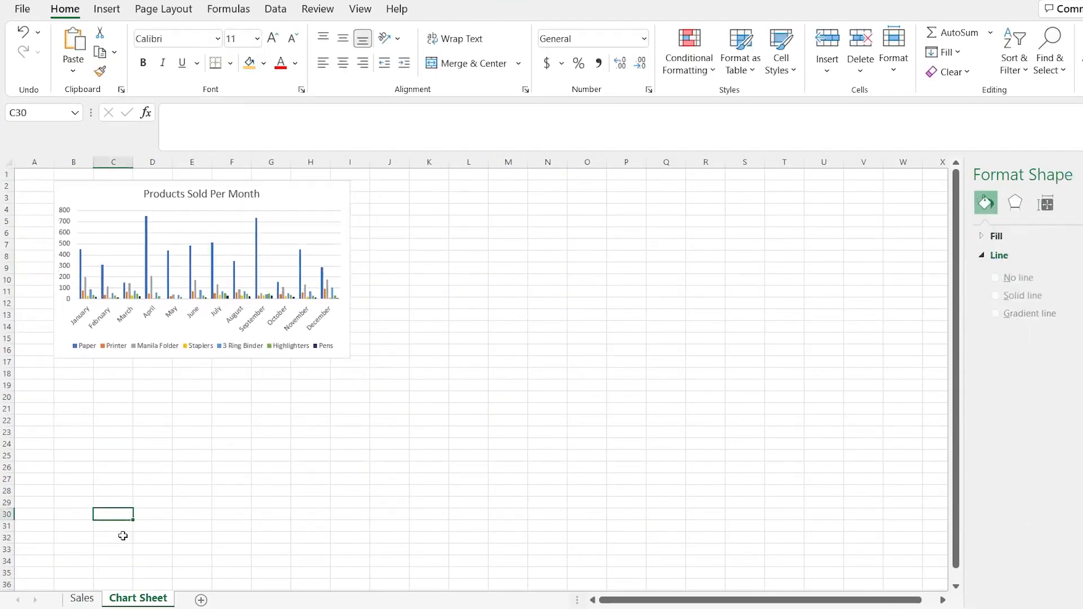
# Compare the original chart on the Sales sheet with the copy on the Chart Sheet, including the copy's filter settings
pyautogui.click(82, 598)
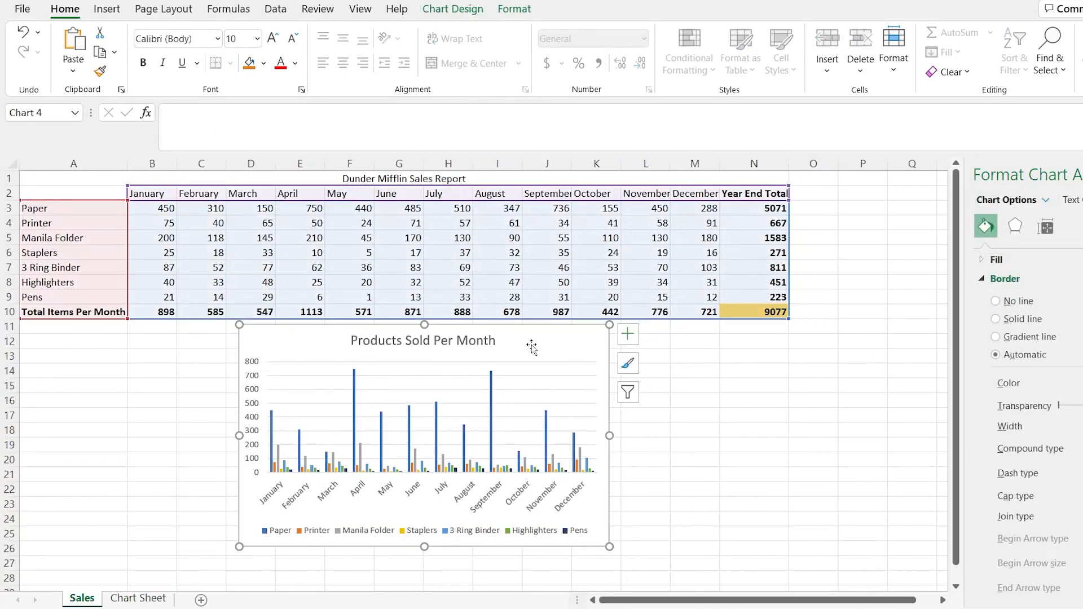
pyautogui.click(135, 599)
pyautogui.click(279, 201)
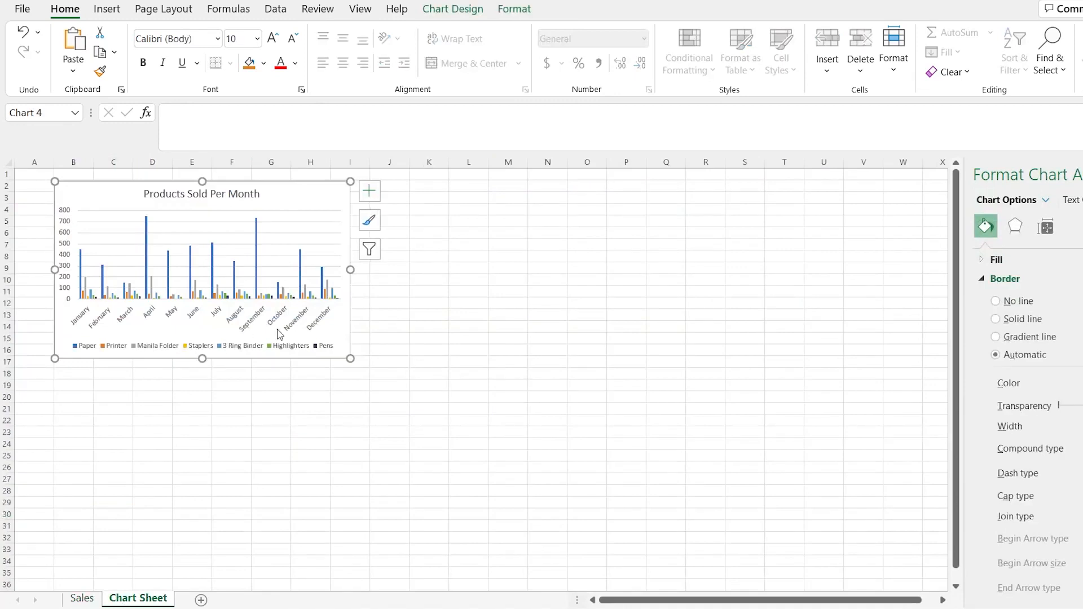
pyautogui.click(370, 249)
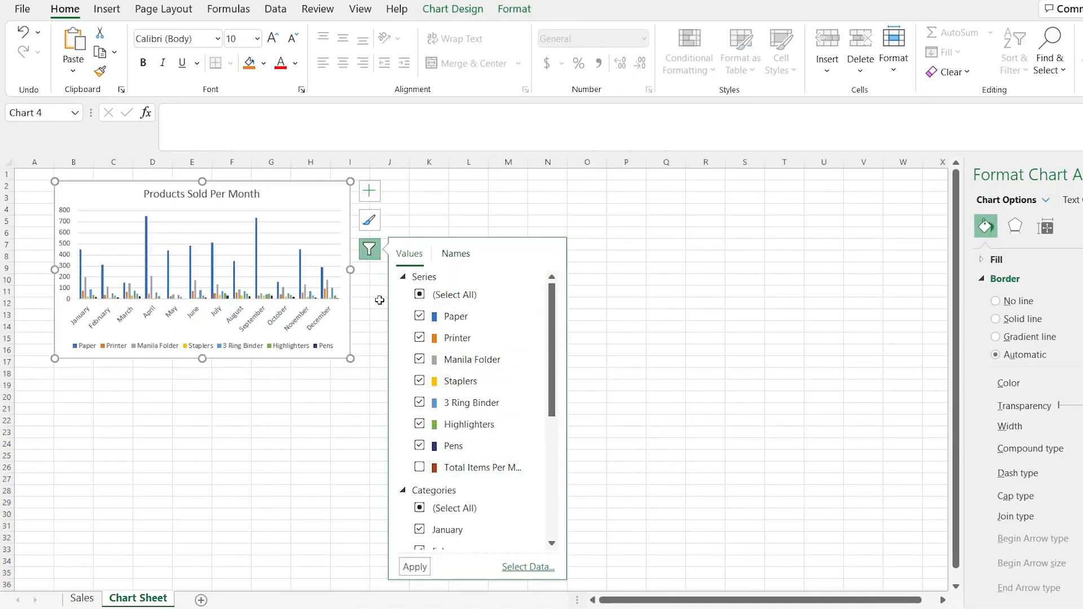
pyautogui.click(315, 395)
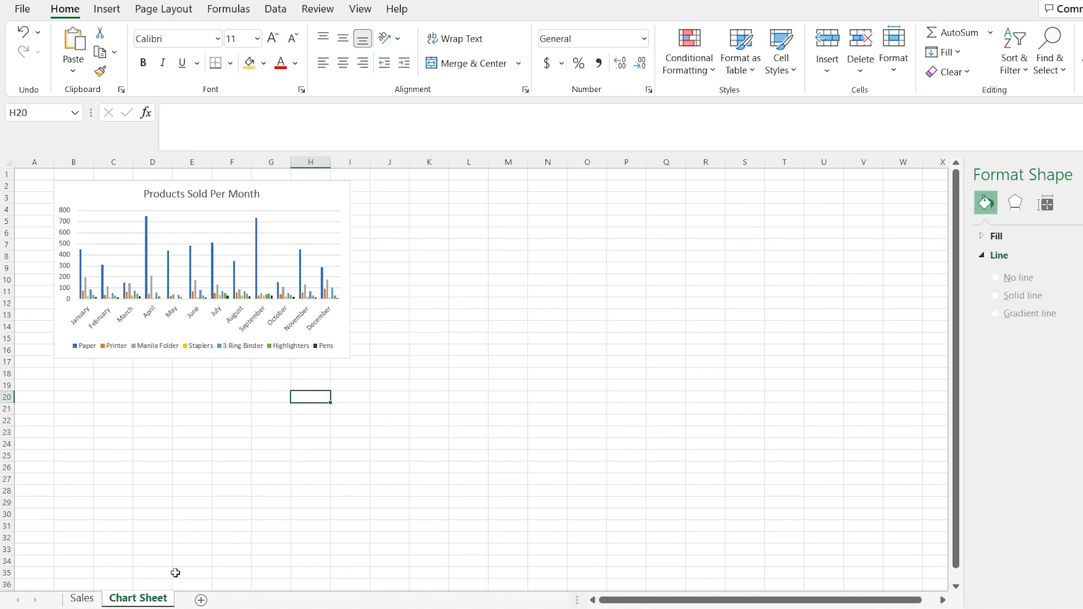
# Open the chart type choices for the Products Sold Per Month chart on the Sales sheet and move the dialog clear of the chart
pyautogui.click(81, 598)
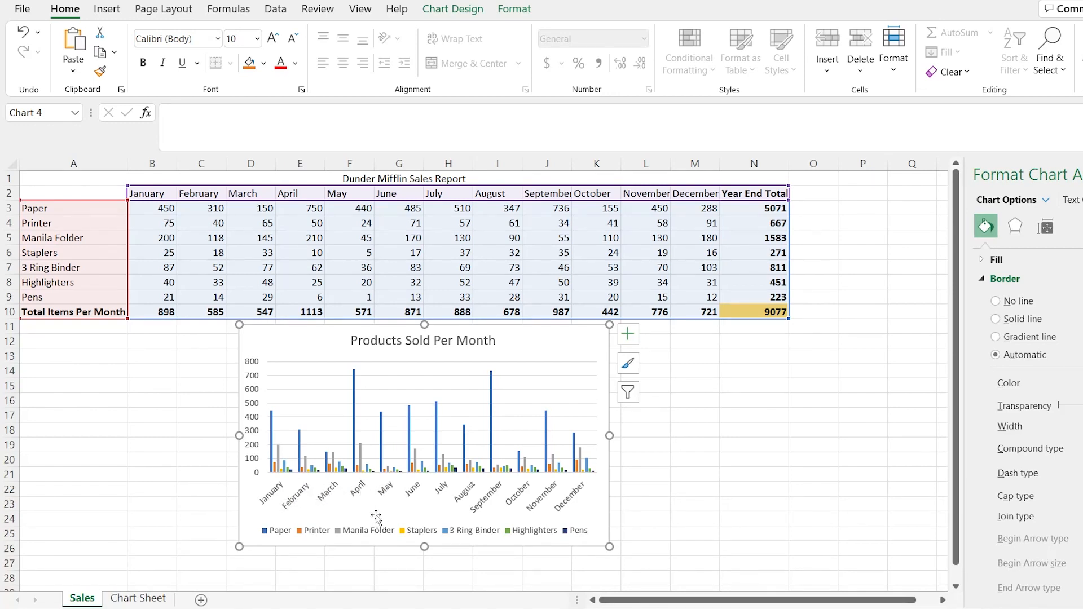
pyautogui.moveTo(272, 431)
pyautogui.moveTo(381, 421)
pyautogui.click(454, 11)
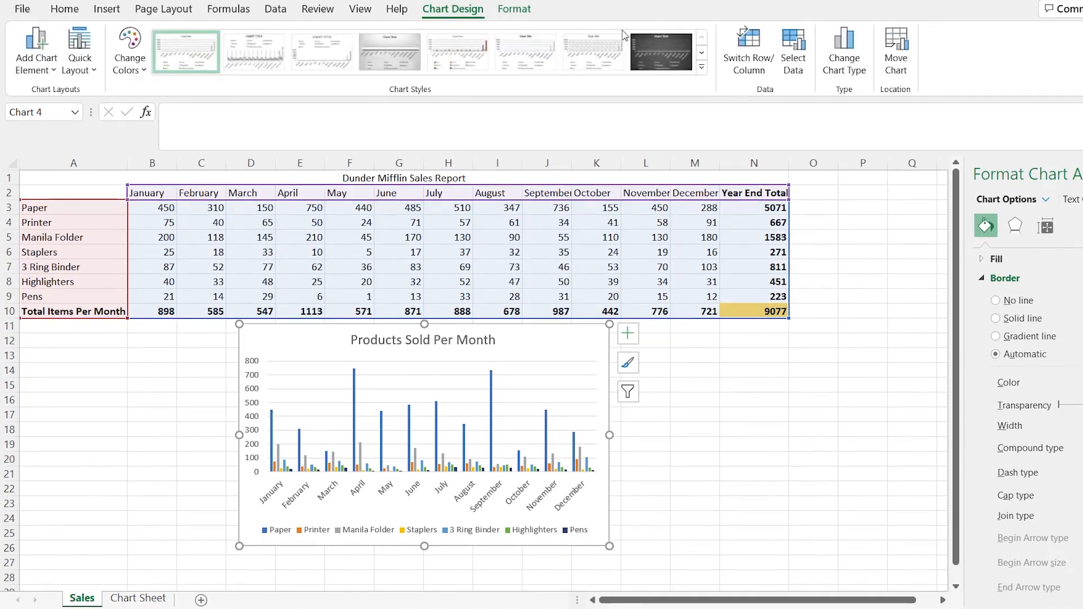
pyautogui.click(861, 77)
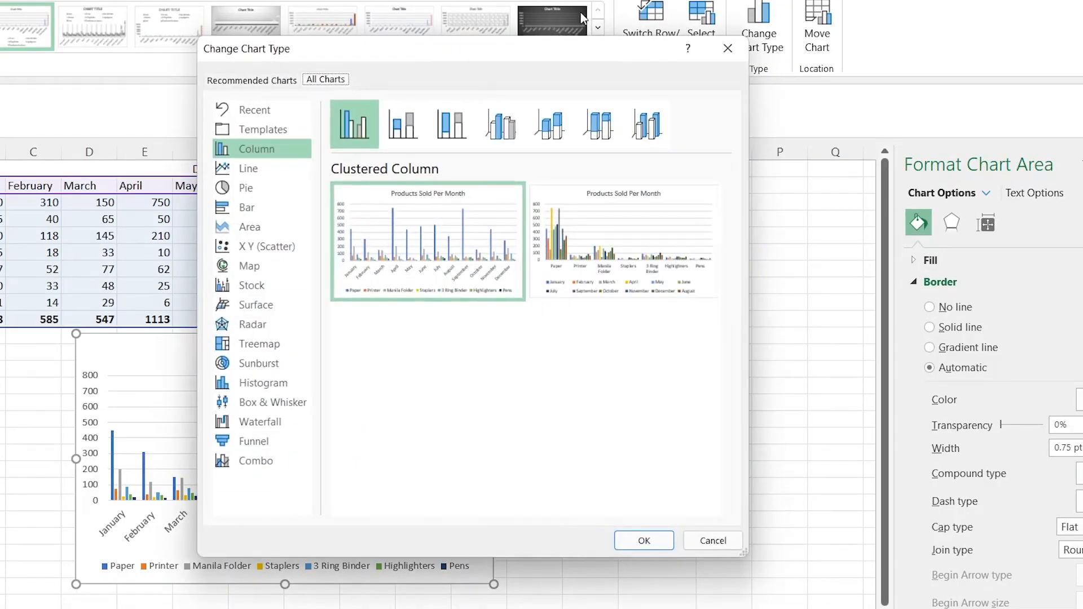
pyautogui.moveTo(560, 49); pyautogui.dragTo(856, 21)
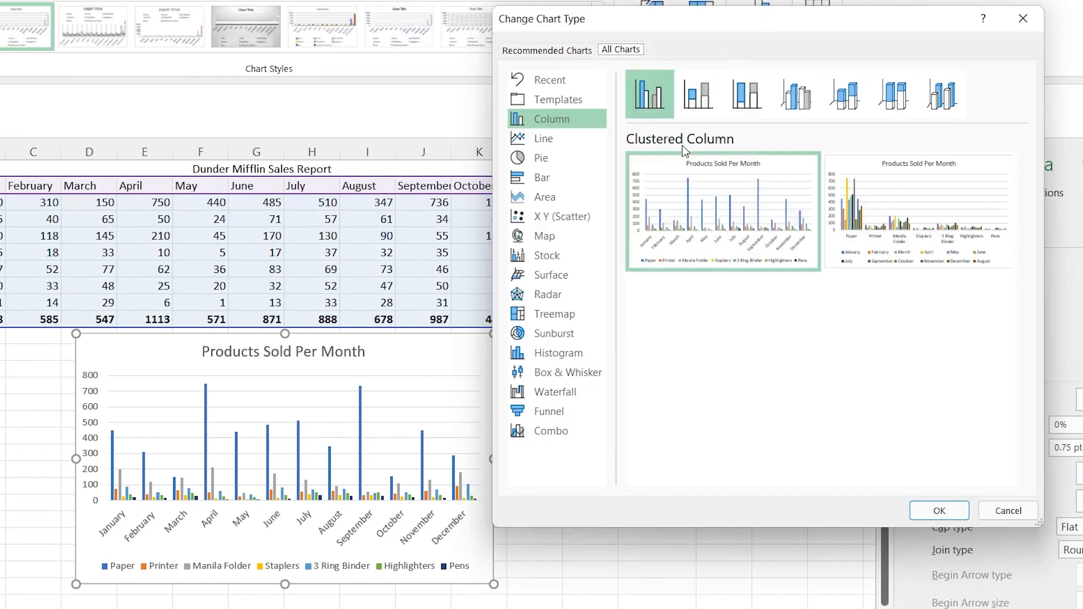
# Preview the Stacked Column, 100% Stacked Column and 3-D Clustered Column variants for the chart
pyautogui.click(704, 101)
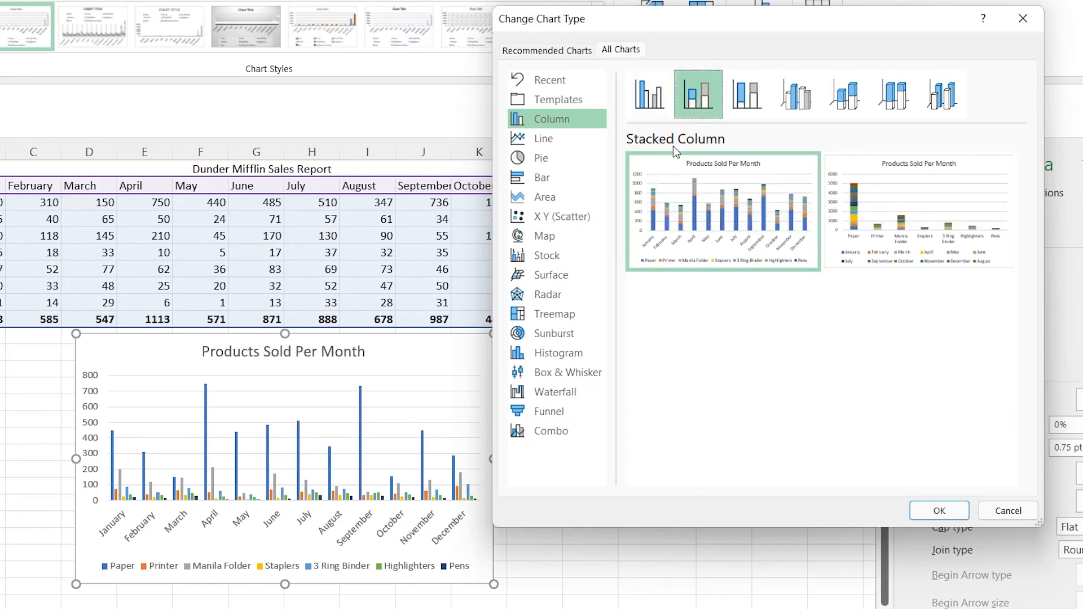
pyautogui.moveTo(692, 216)
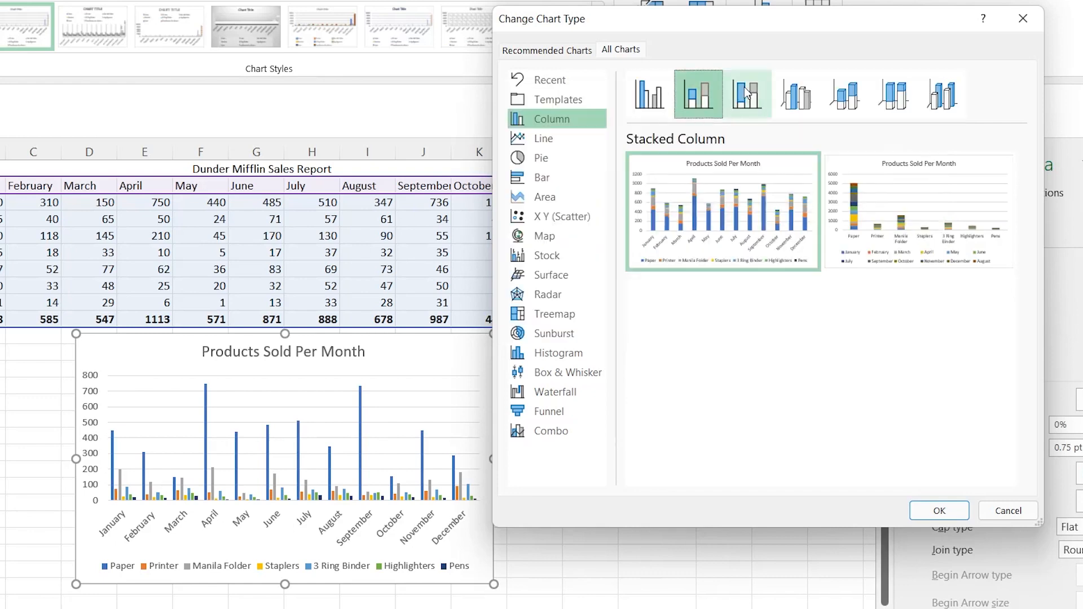
pyautogui.click(747, 95)
pyautogui.click(805, 97)
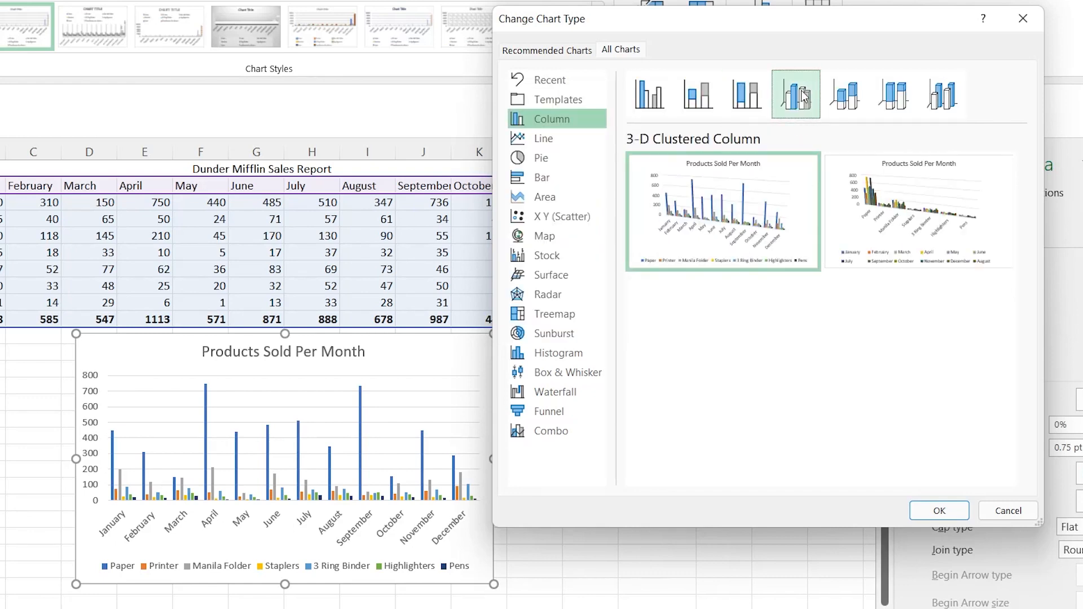
pyautogui.moveTo(778, 187)
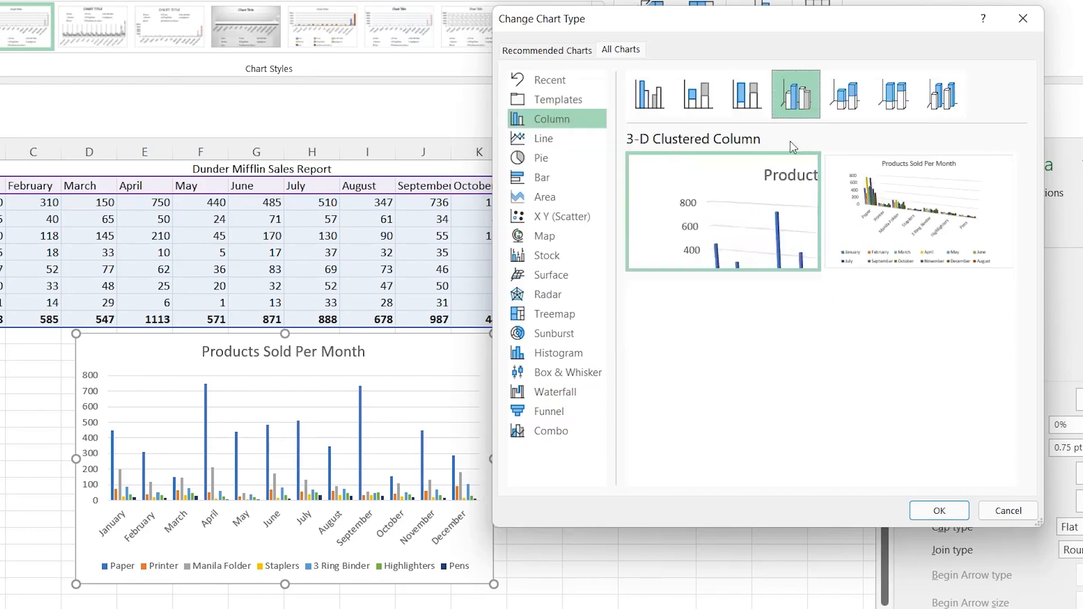
# Change the Products Sold Per Month chart to the 3-D Column type with the products arranged along the depth axis
pyautogui.click(941, 95)
pyautogui.moveTo(736, 222)
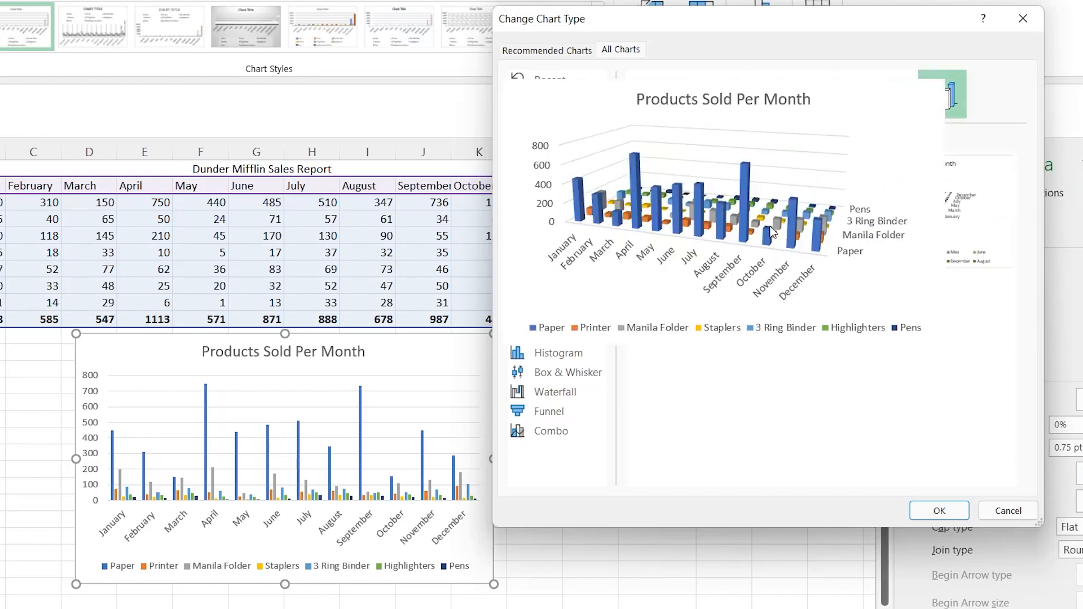
pyautogui.click(938, 510)
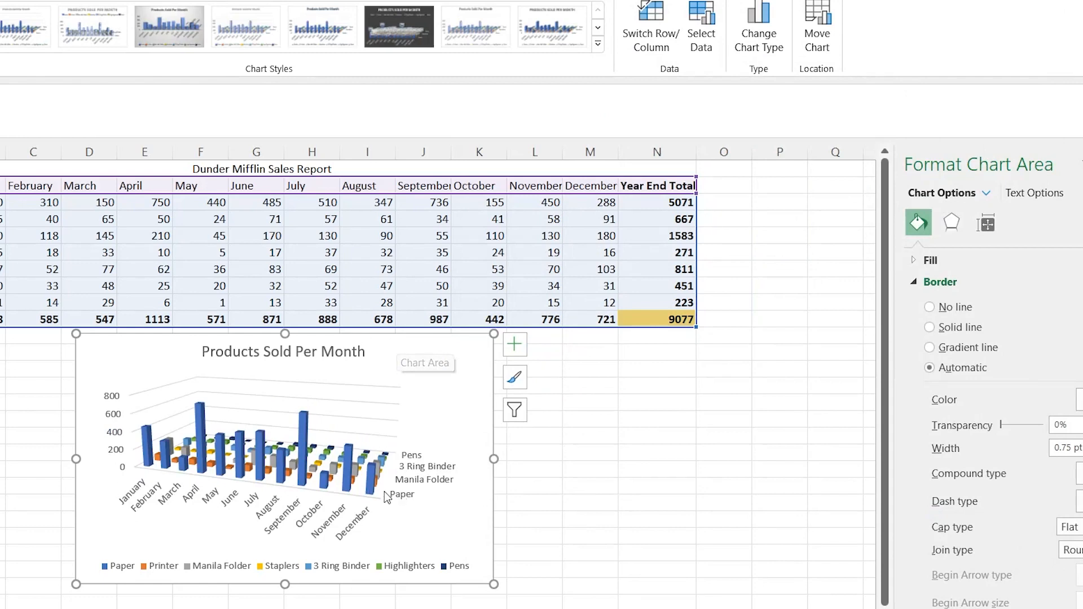
# Copy the 3-D column chart and paste it into the Chart Sheet at cell J2, beside the first chart
pyautogui.moveTo(330, 479)
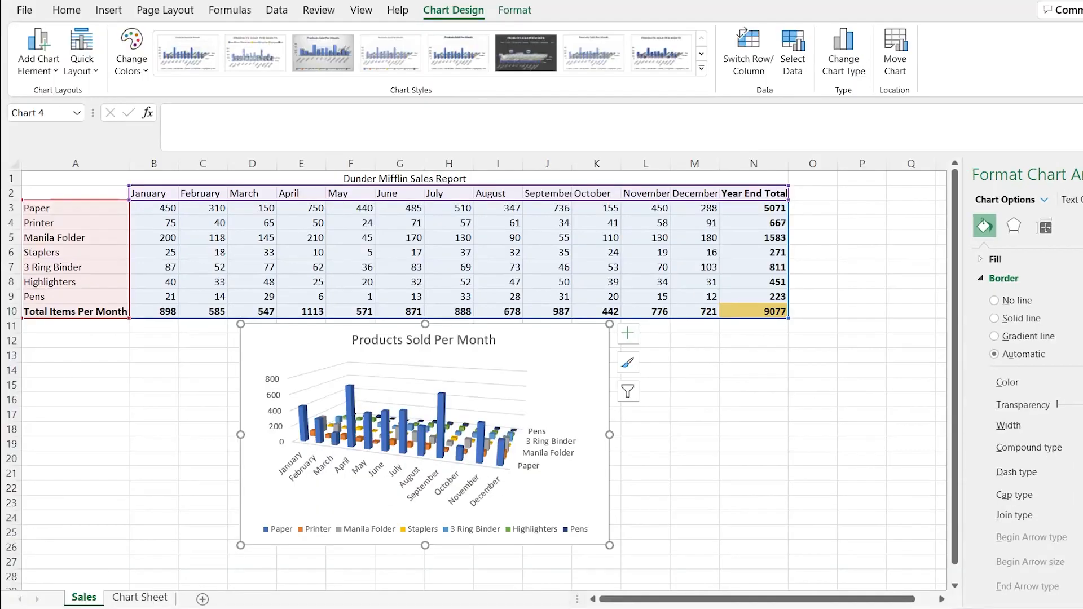
pyautogui.click(140, 598)
pyautogui.click(379, 187)
pyautogui.hotkey('ctrl', 'v')
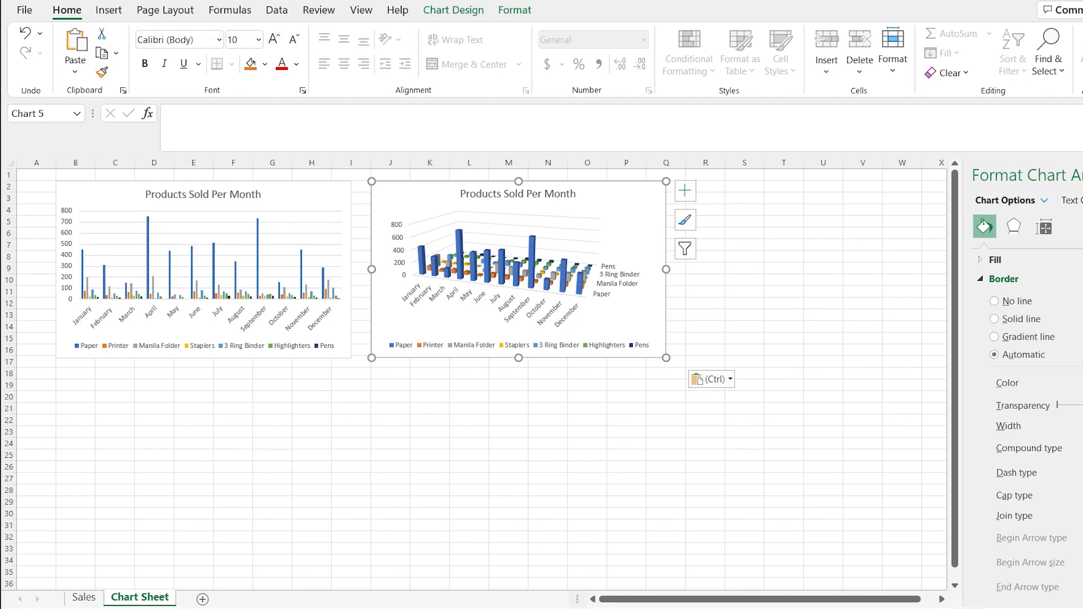
# Reopen the chart type choices for the chart on the Sales sheet and choose the Line category
pyautogui.click(87, 603)
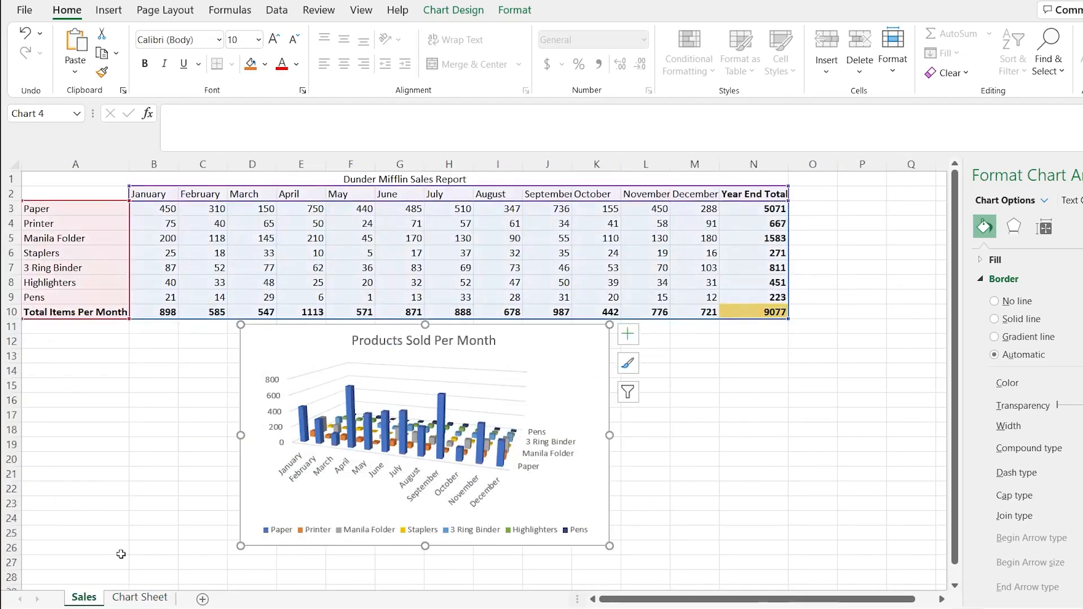
pyautogui.click(580, 365)
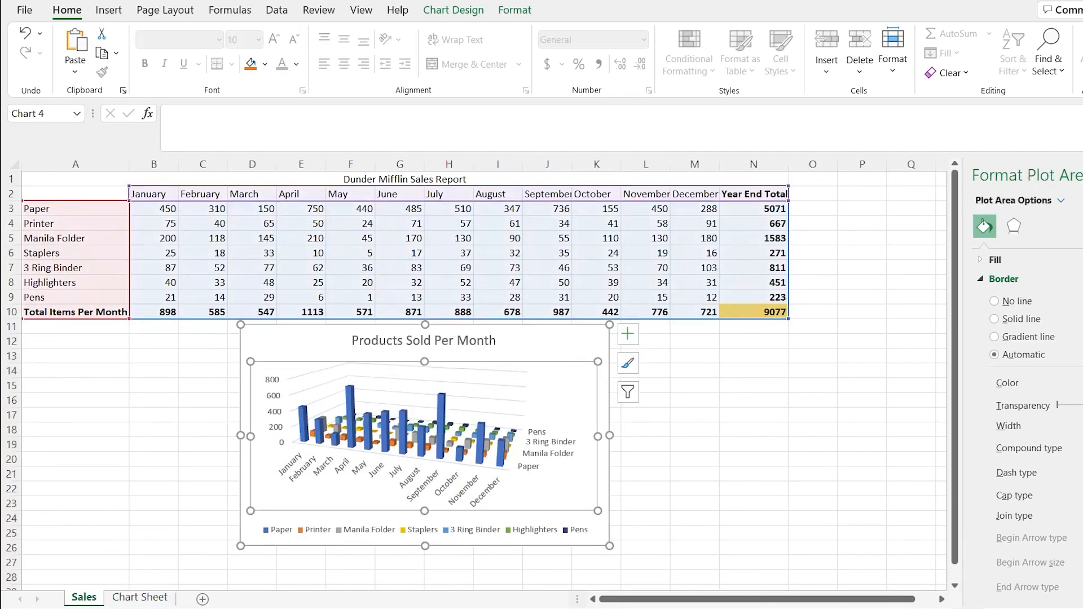
pyautogui.click(454, 9)
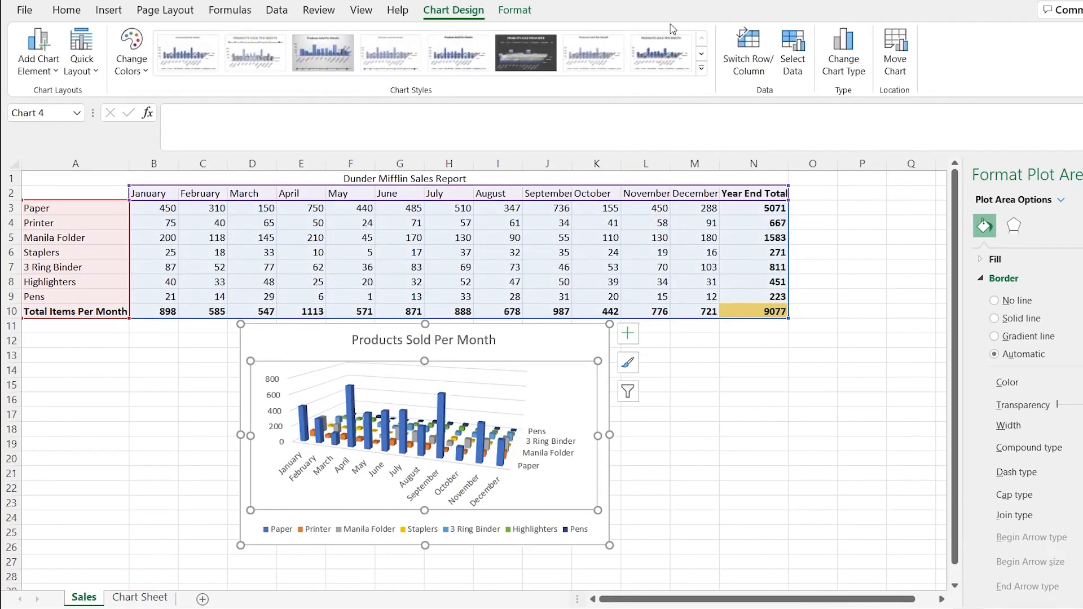
pyautogui.click(852, 57)
pyautogui.click(412, 180)
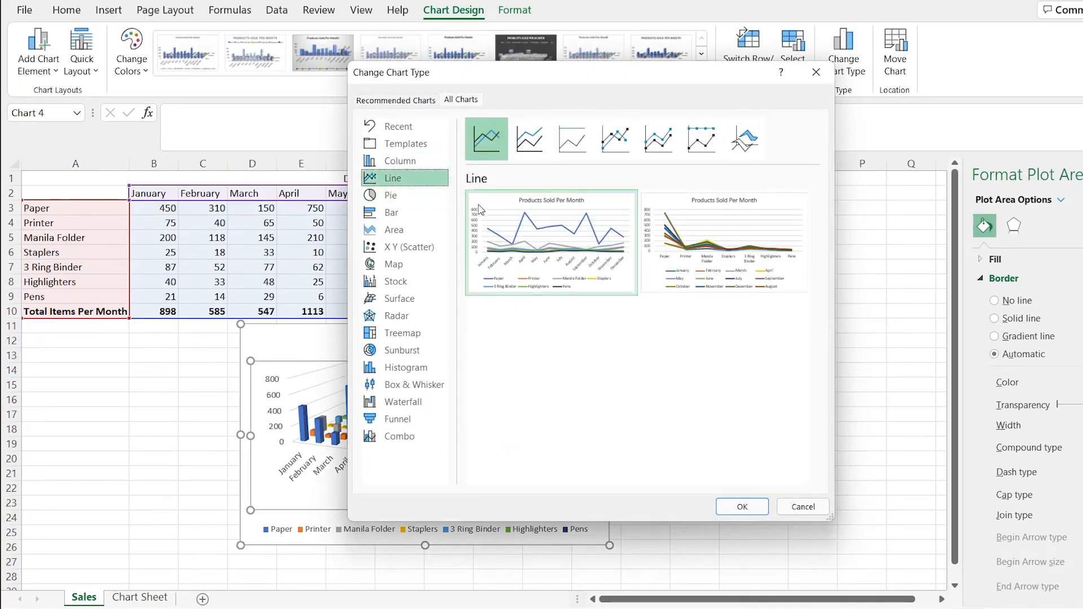
pyautogui.moveTo(577, 203)
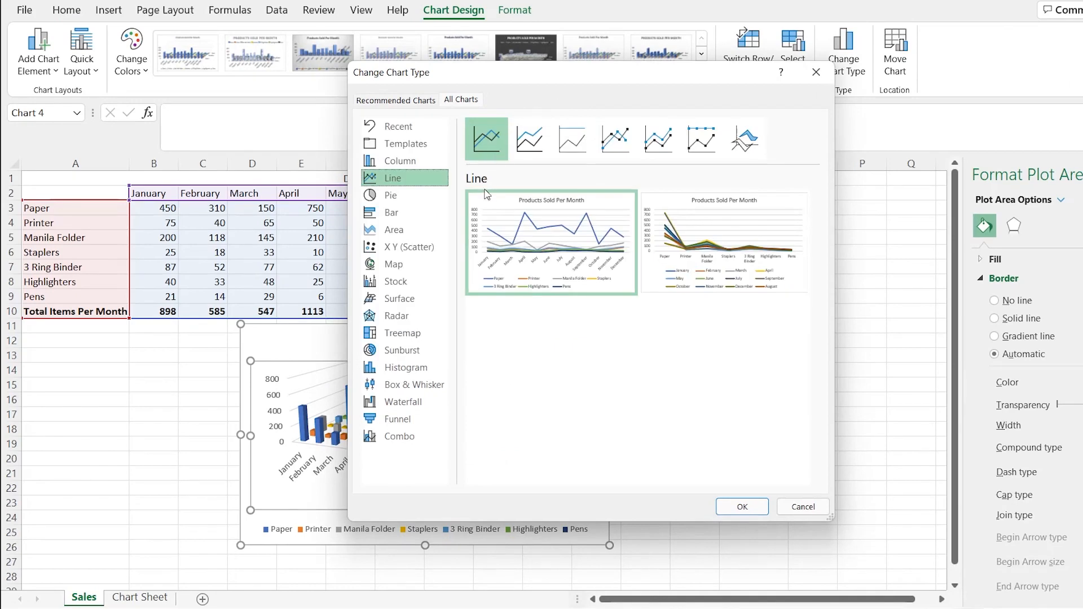
# Preview the stacked, 100% stacked, marker and 3-D line variants for the Products Sold Per Month chart
pyautogui.click(532, 146)
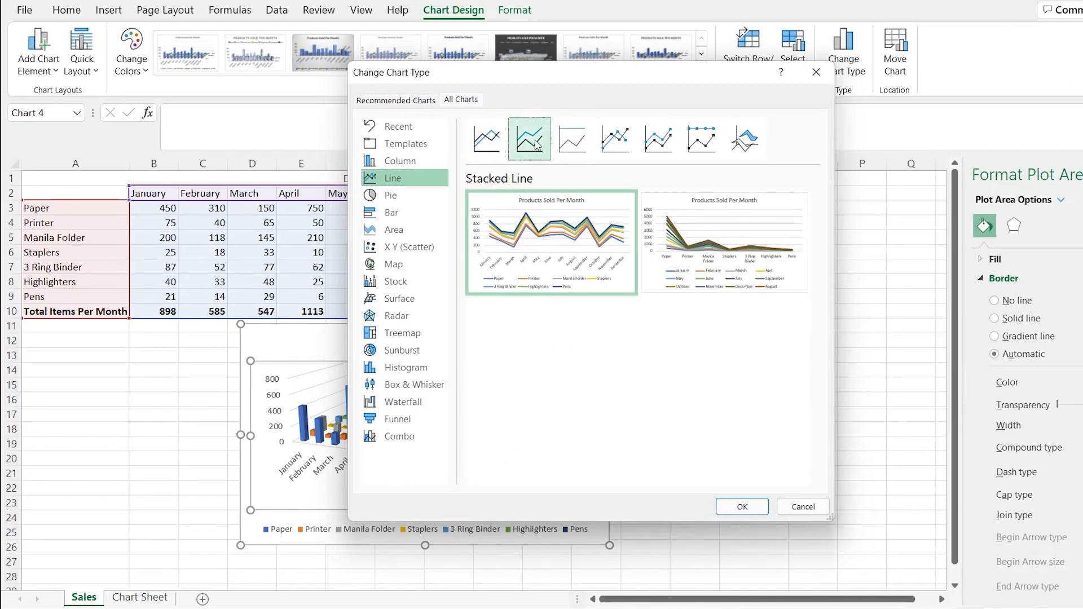
pyautogui.click(573, 141)
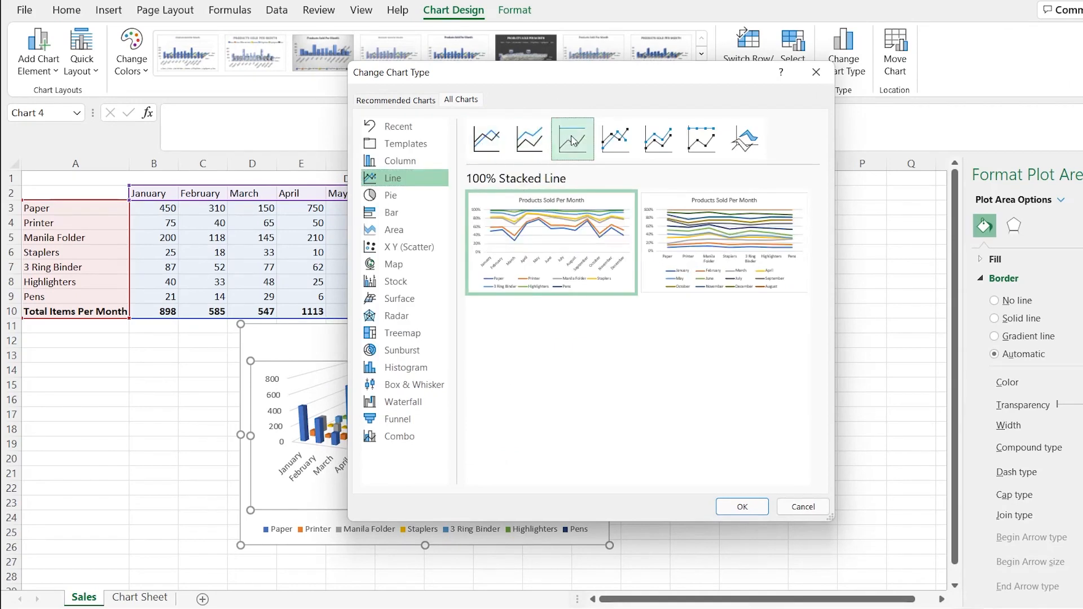
pyautogui.click(615, 140)
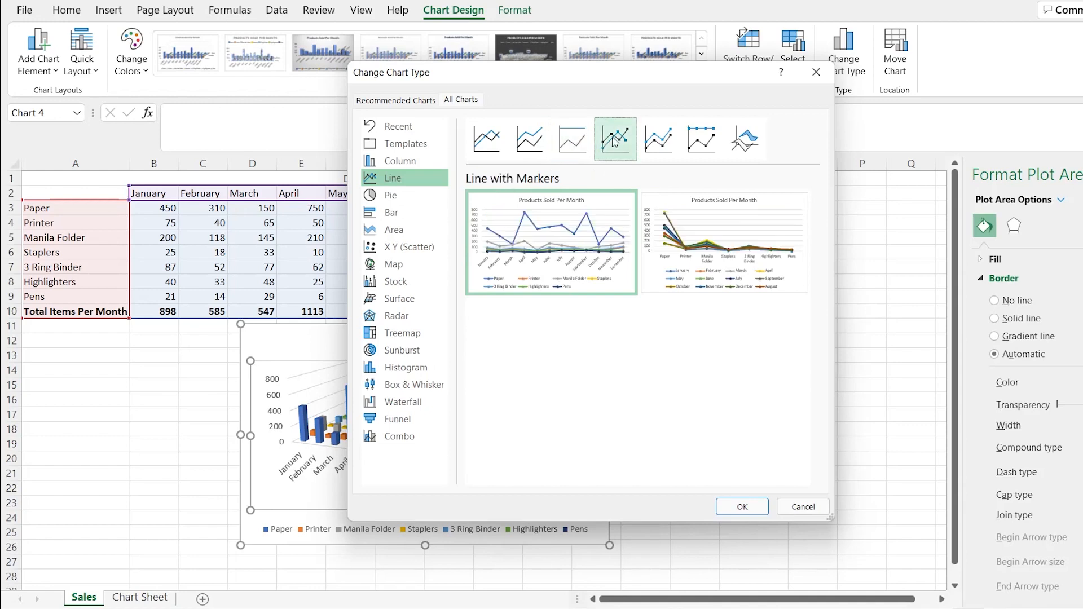
pyautogui.click(650, 144)
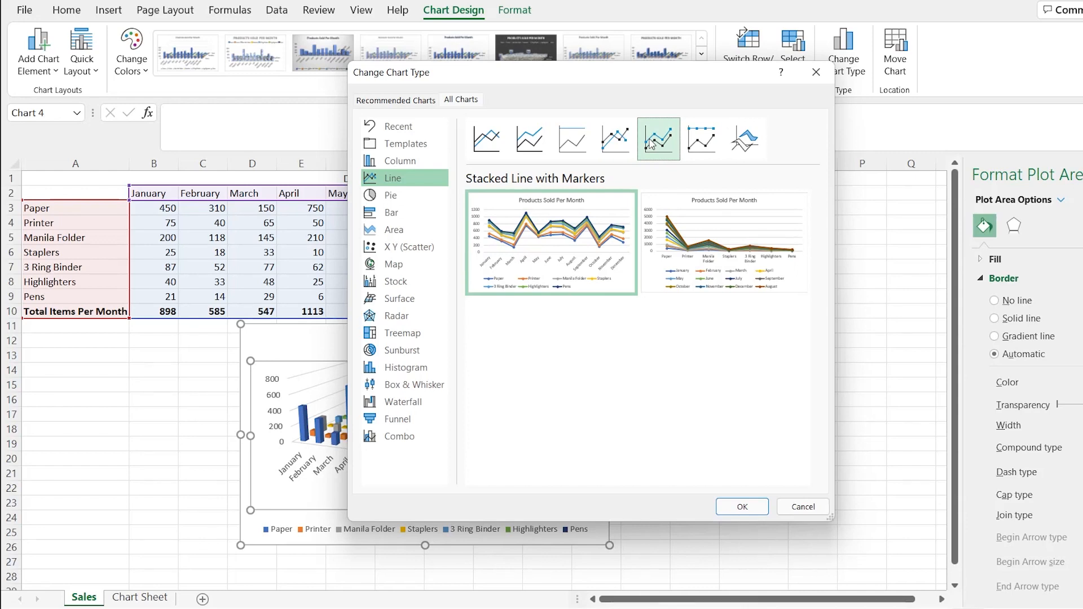
pyautogui.click(693, 144)
pyautogui.click(745, 140)
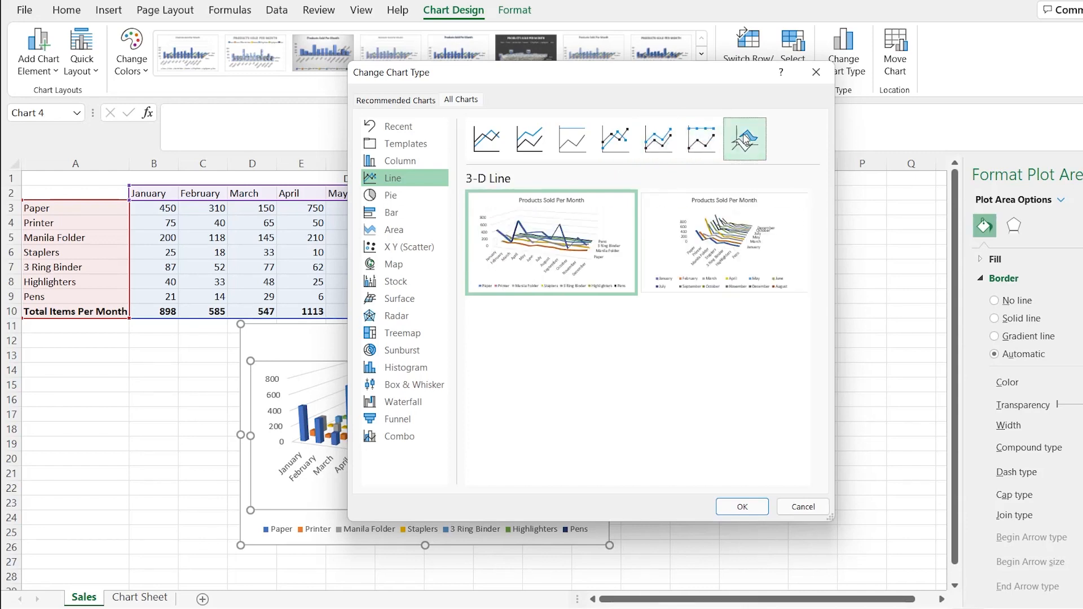
pyautogui.moveTo(712, 209)
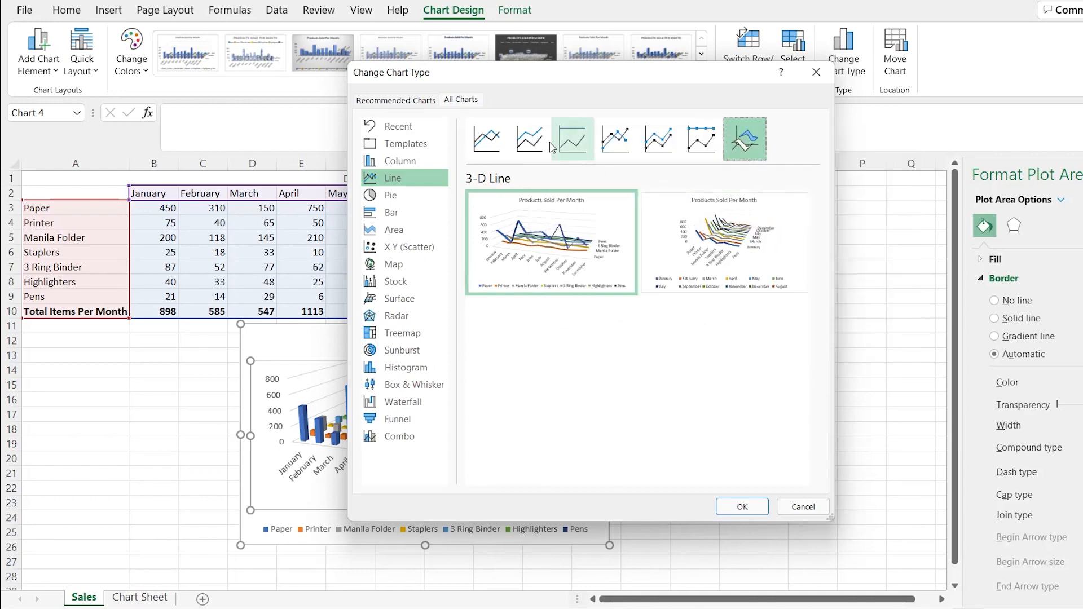
# Change the Products Sold Per Month chart on the Sales sheet to the plain Line type
pyautogui.click(489, 144)
pyautogui.moveTo(598, 279)
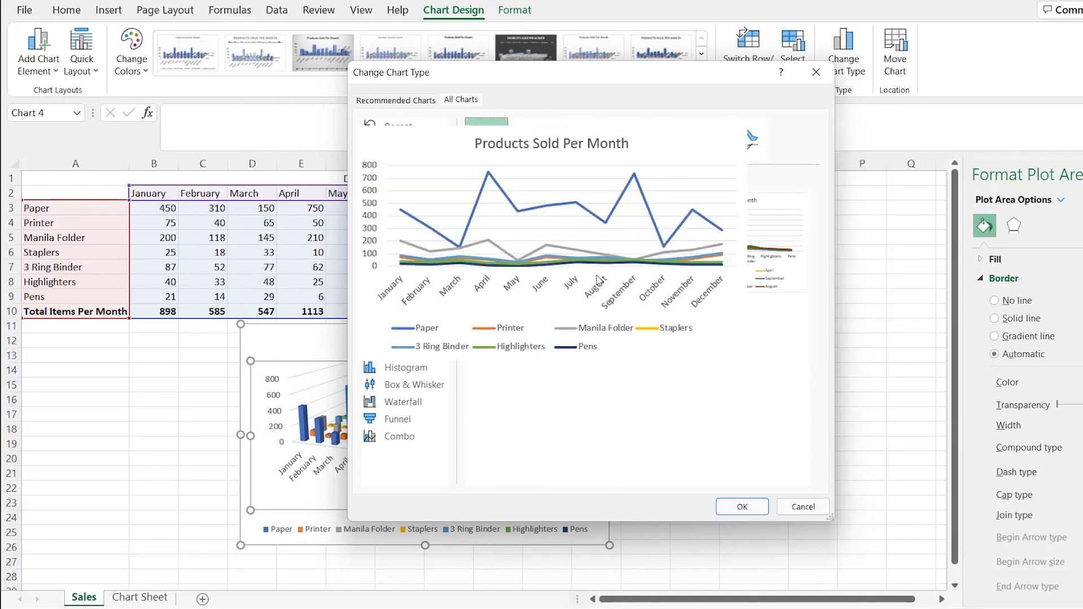
pyautogui.click(748, 504)
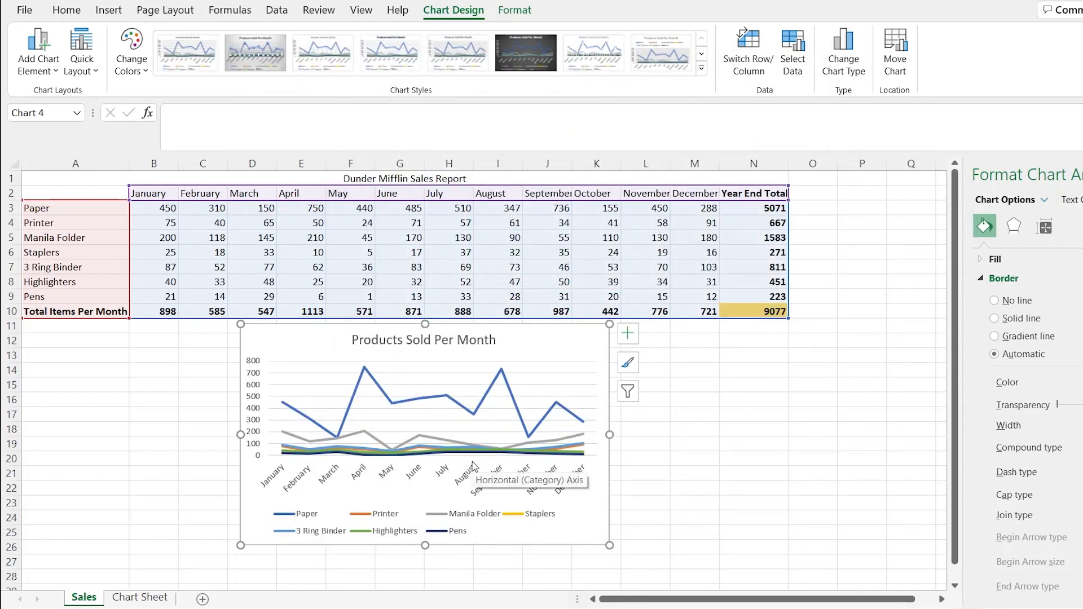
# Filter the Printer, Staplers, Highlighters and Pens series out of the line chart, keeping Paper, Manila Folder and 3 Ring Binder
pyautogui.moveTo(484, 455)
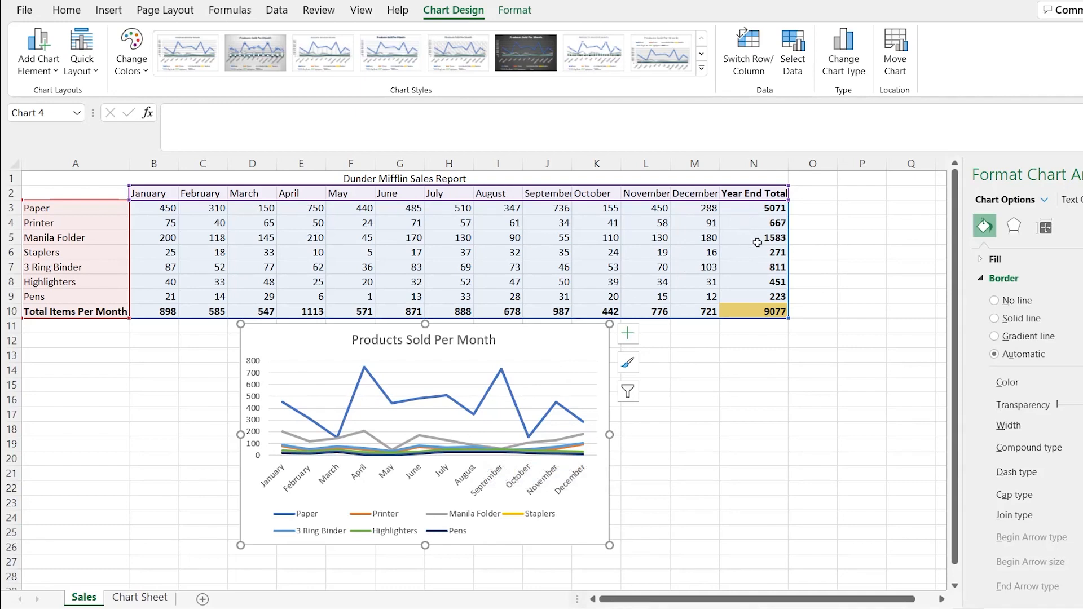
pyautogui.click(572, 384)
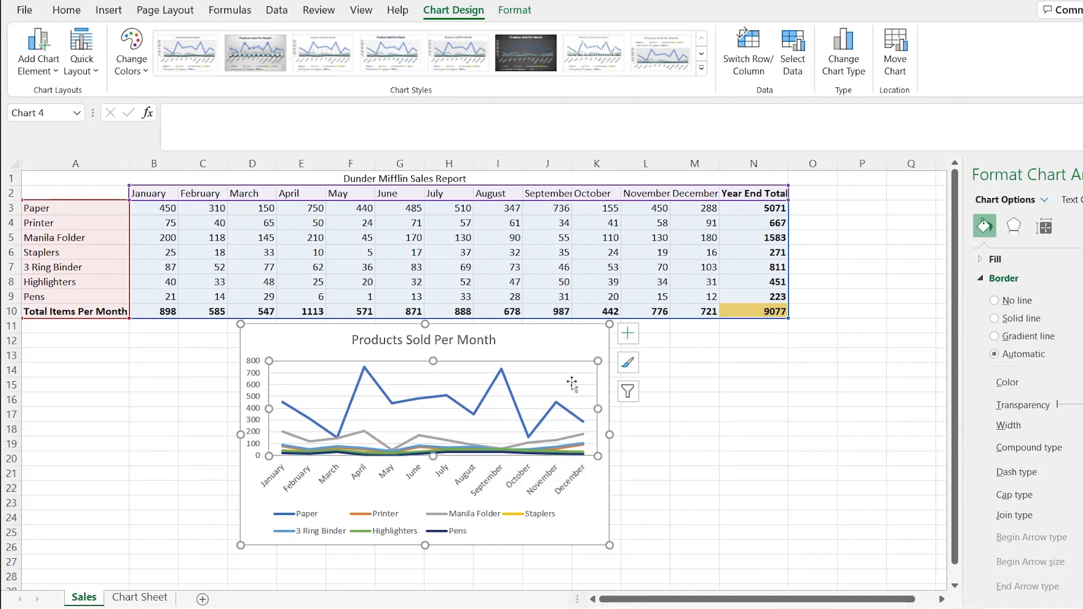
pyautogui.click(599, 354)
pyautogui.click(628, 391)
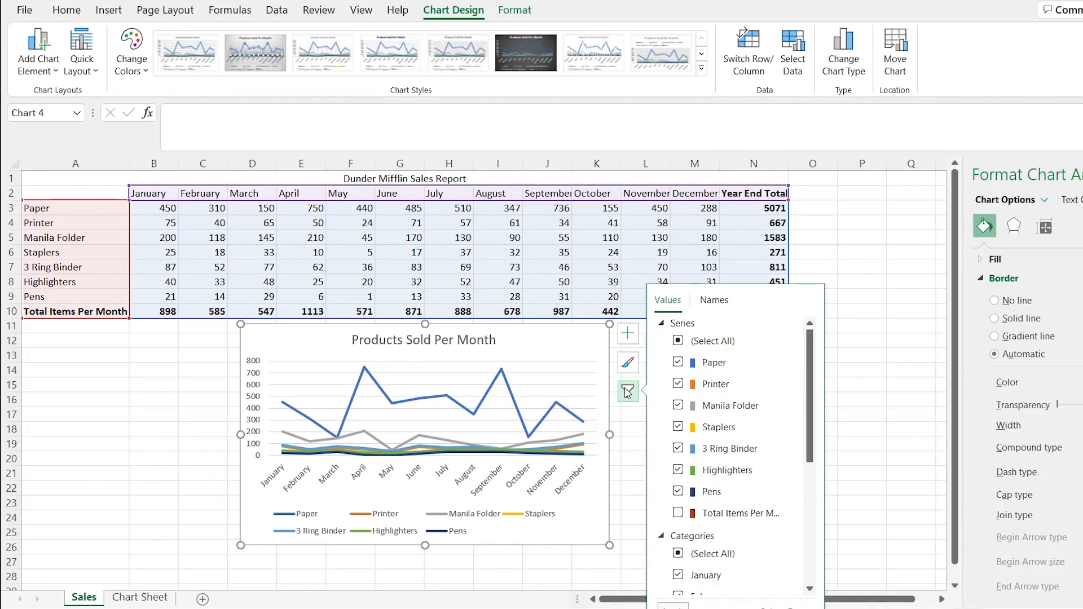
pyautogui.click(678, 384)
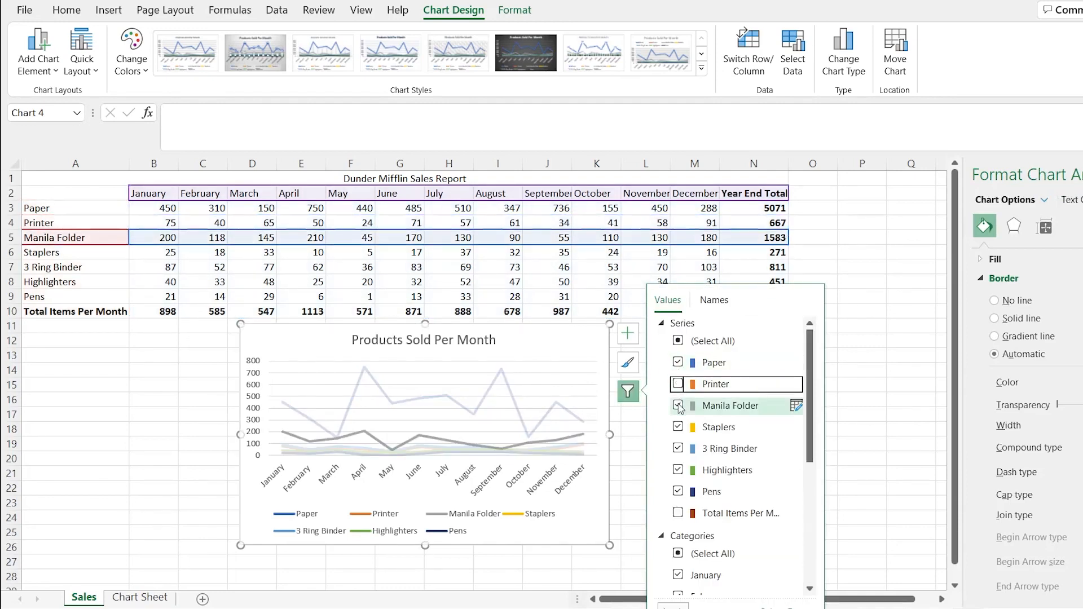
pyautogui.click(678, 427)
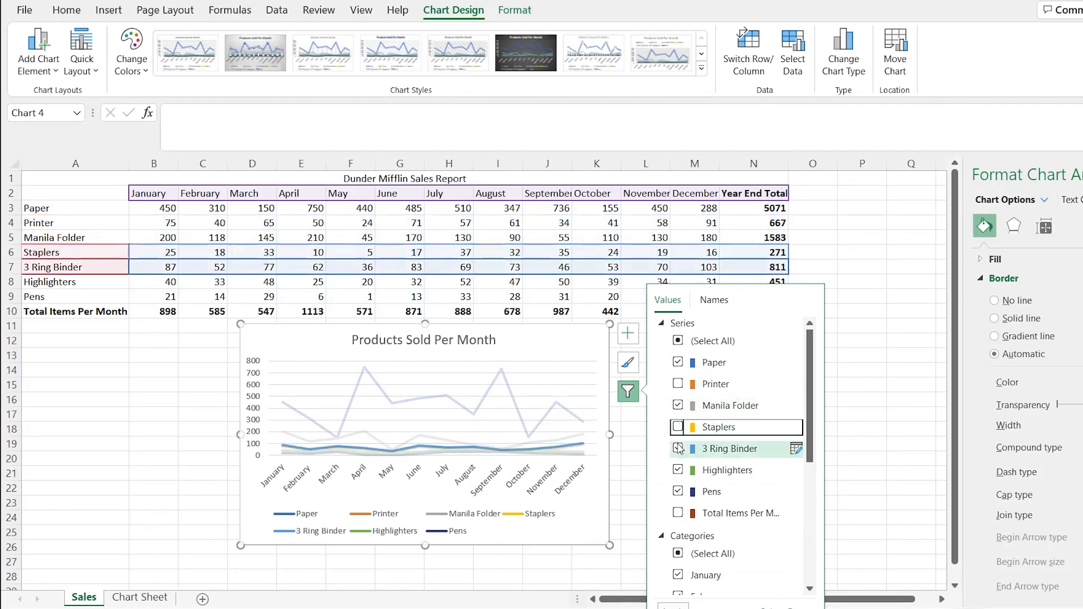
pyautogui.click(678, 470)
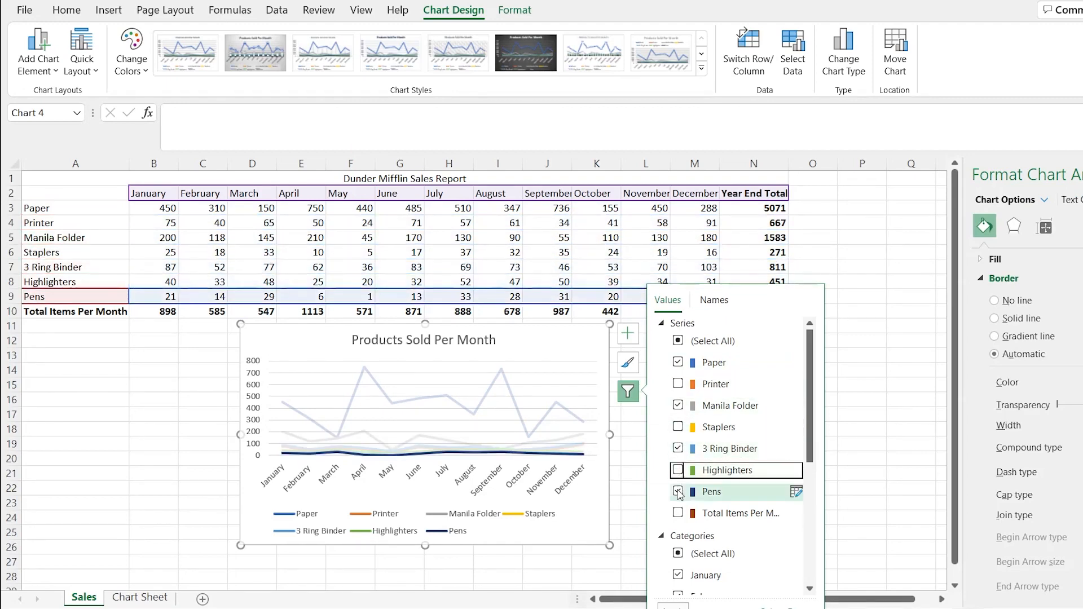
pyautogui.click(678, 492)
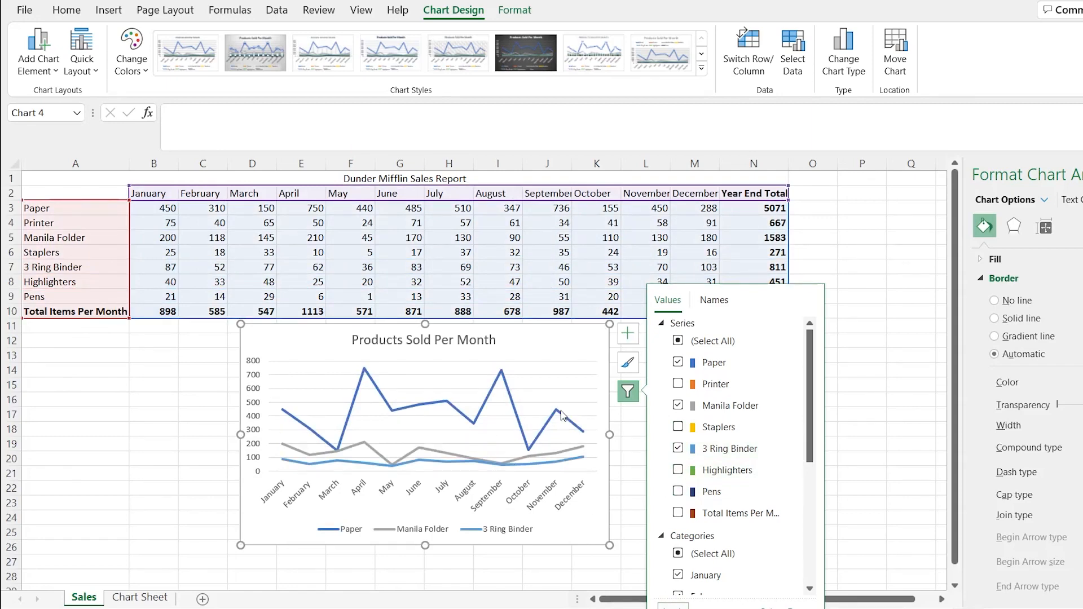
pyautogui.click(547, 345)
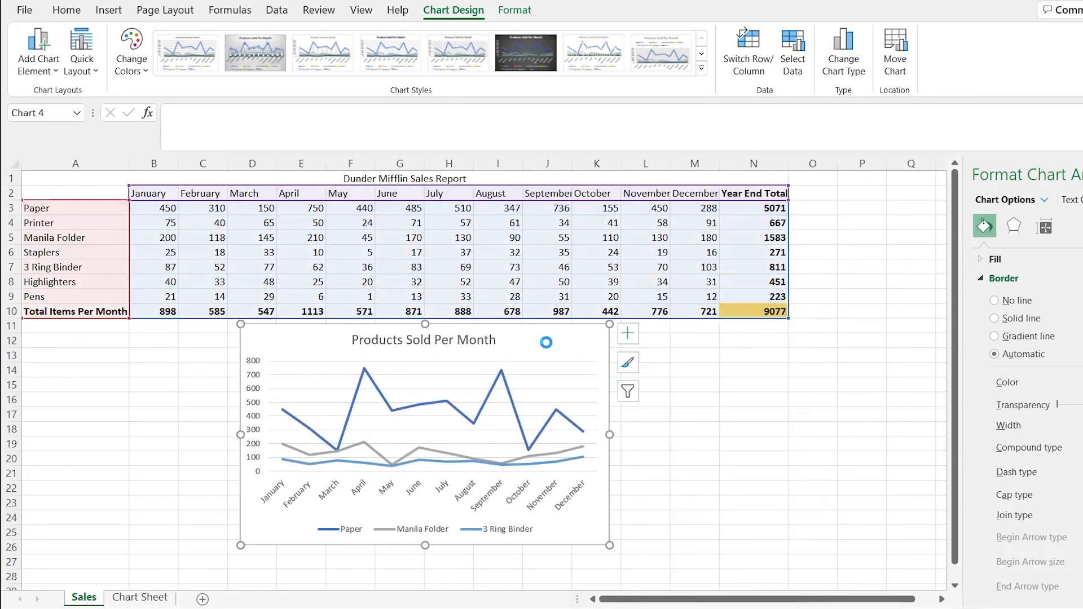
# Paste a copy of the filtered line chart into the Chart Sheet at cell B18, below the first column chart
pyautogui.click(140, 597)
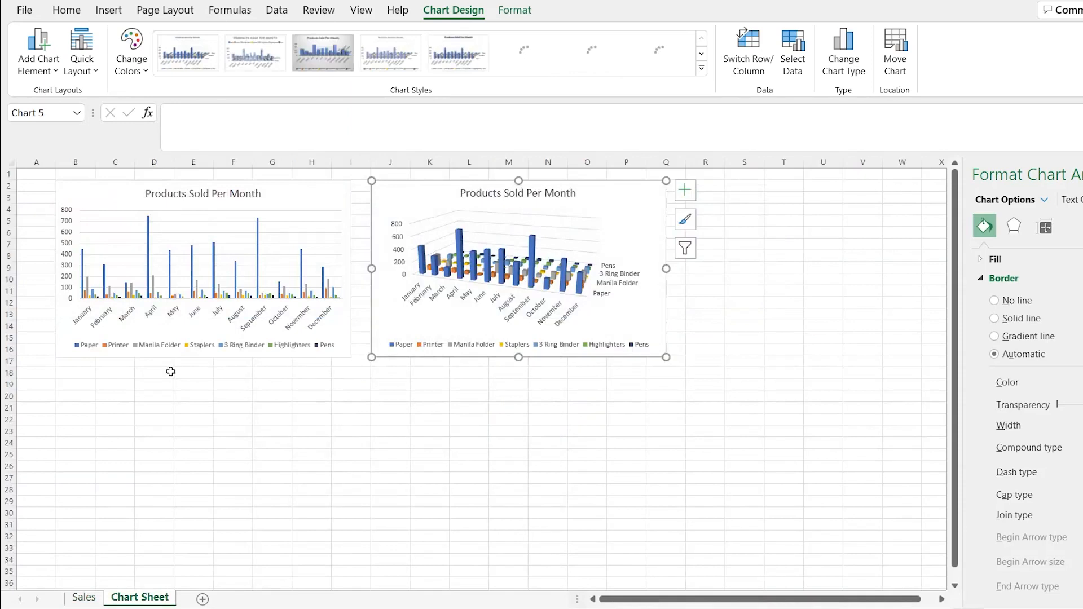
pyautogui.click(75, 372)
pyautogui.hotkey('ctrl', 'v')
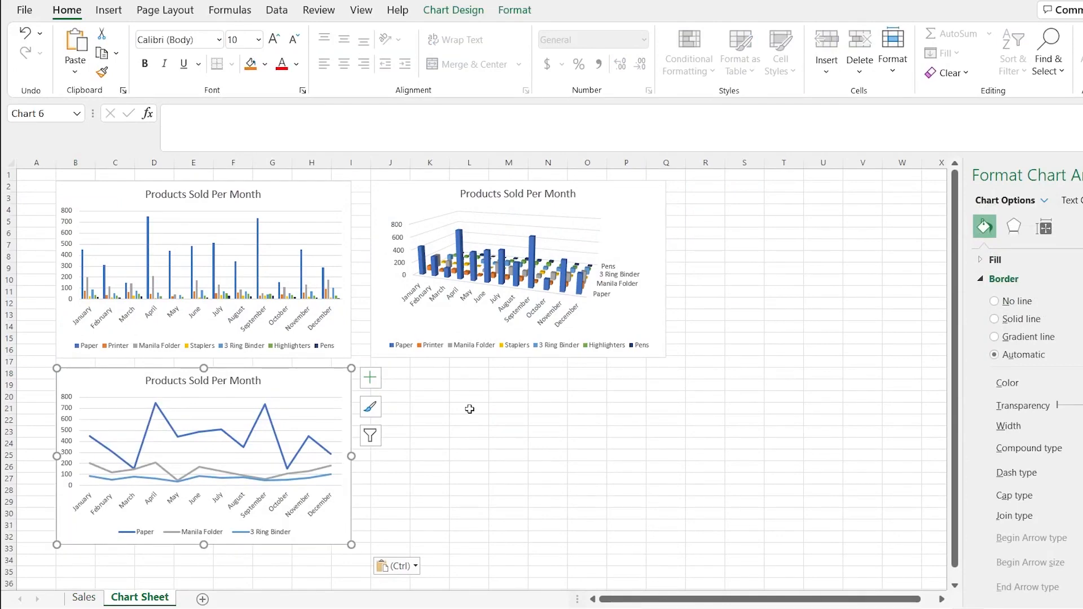
# Return to the Sales sheet and apply the orange Monochromatic colour palette to the Products Sold Per Month line chart
pyautogui.click(85, 600)
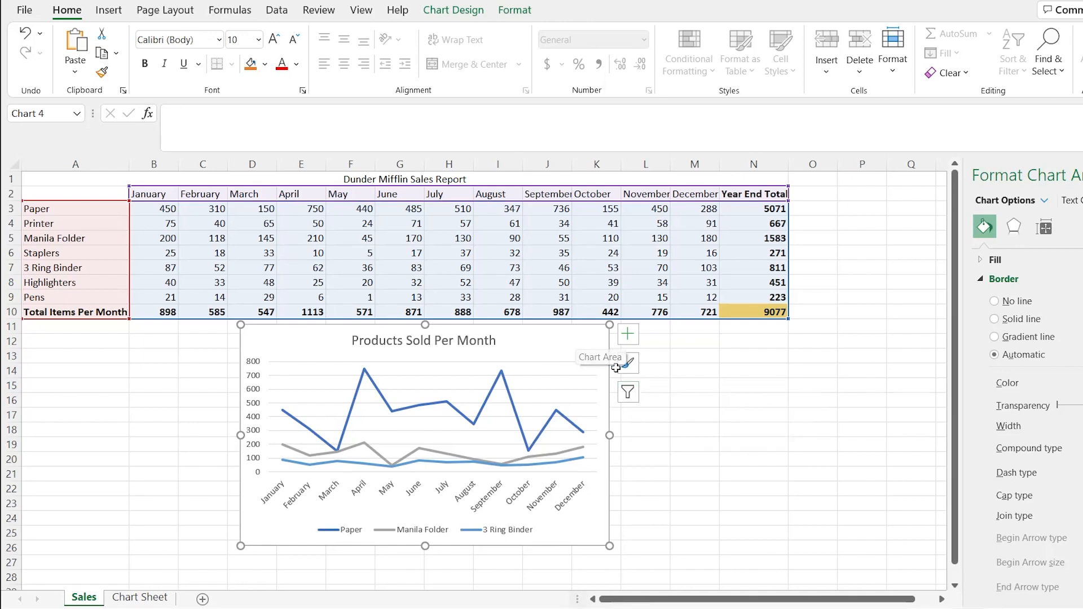
pyautogui.click(629, 364)
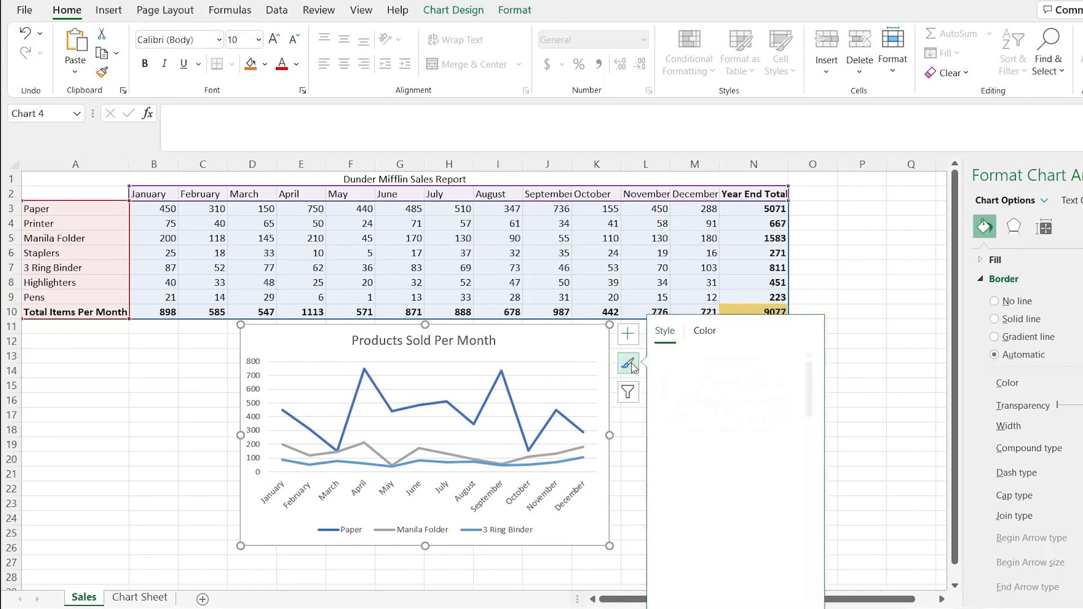
pyautogui.click(707, 334)
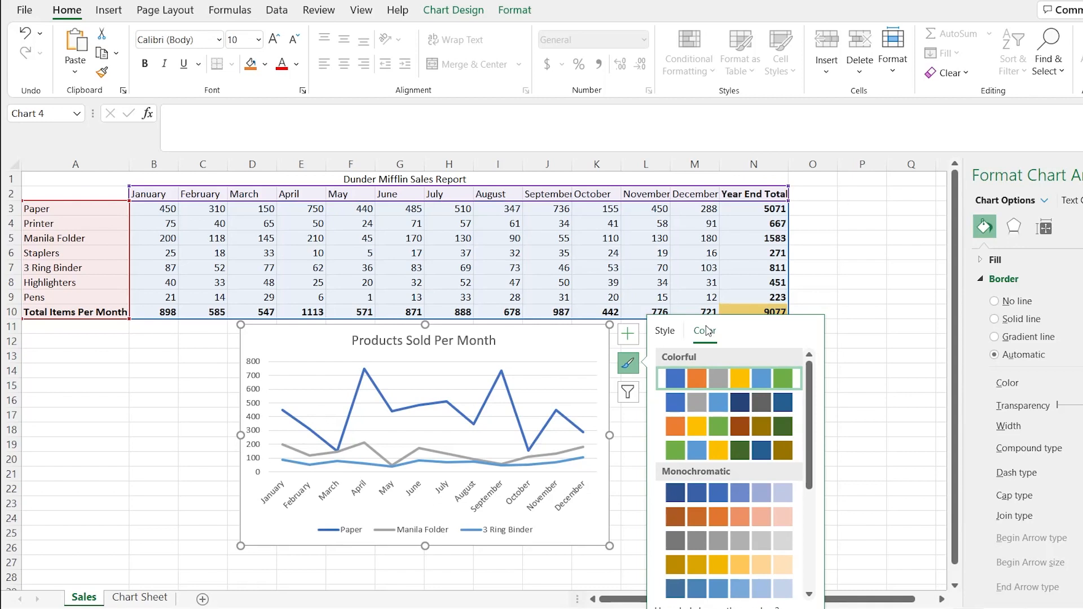
pyautogui.click(727, 523)
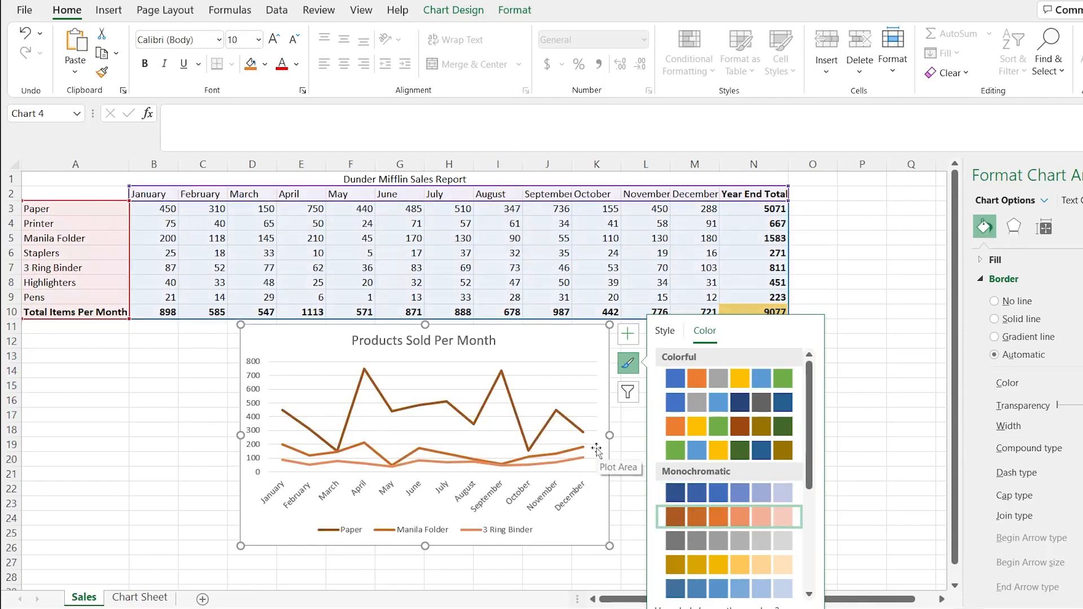
# Bring the Printer, Staplers, Highlighters, Pens and Total Items Per Month series back into the line chart and apply the filter
pyautogui.click(628, 392)
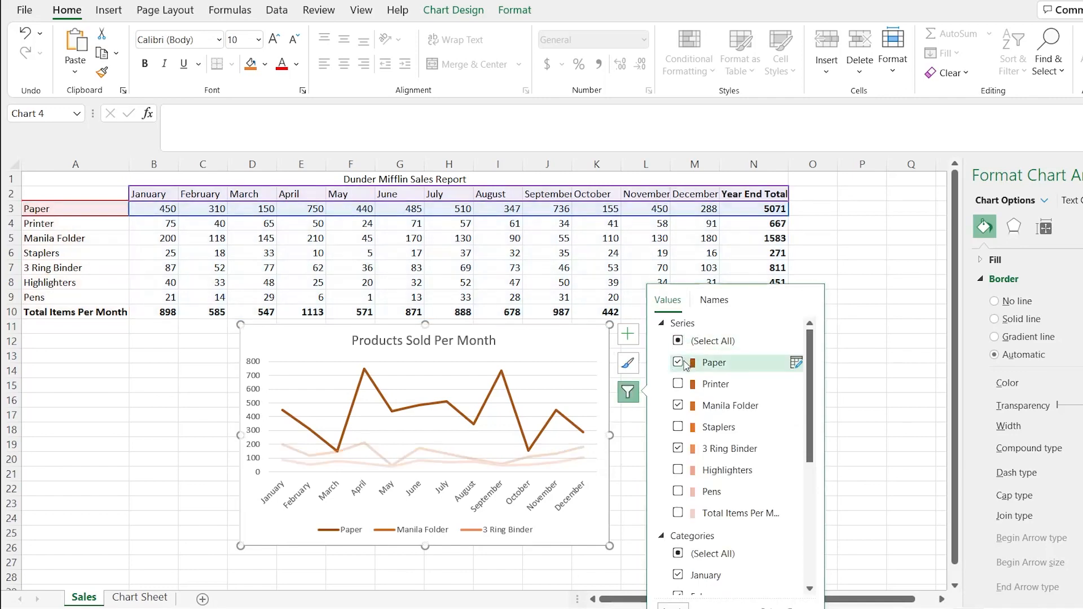
pyautogui.click(677, 491)
pyautogui.click(677, 470)
pyautogui.click(678, 427)
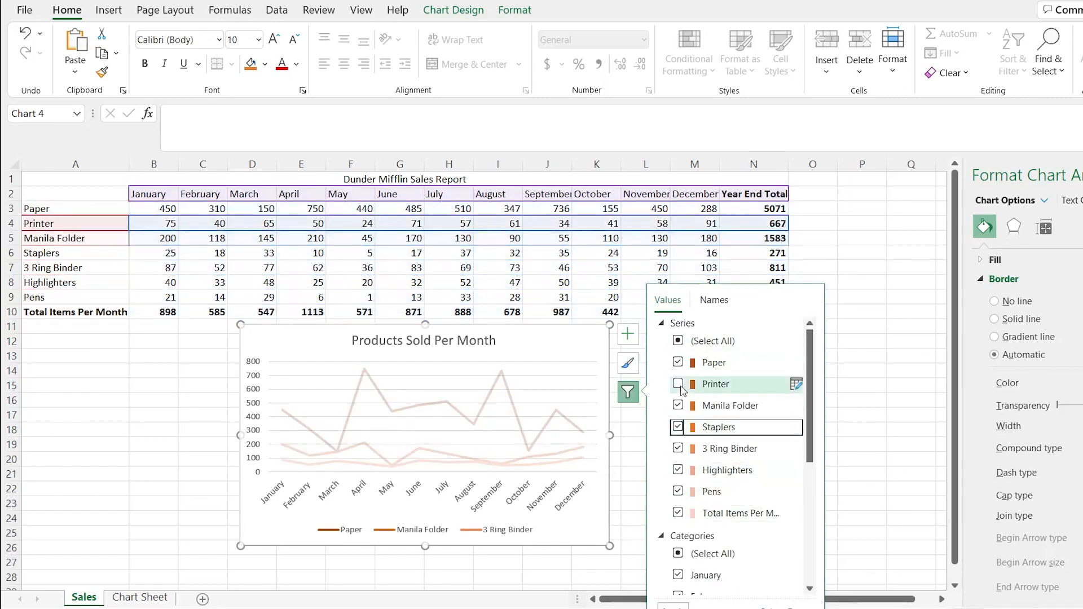
pyautogui.click(678, 384)
pyautogui.click(673, 606)
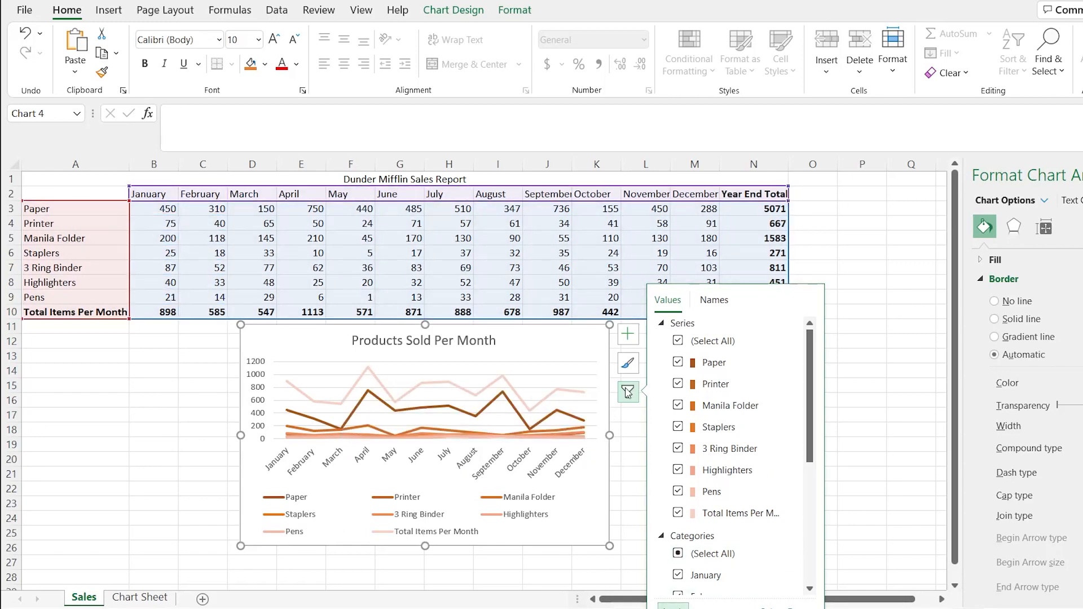
# Try several Colorful and Monochromatic palettes on the line chart, finishing with the fourth Colorful palette that starts green, blue and yellow
pyautogui.click(628, 364)
pyautogui.click(690, 332)
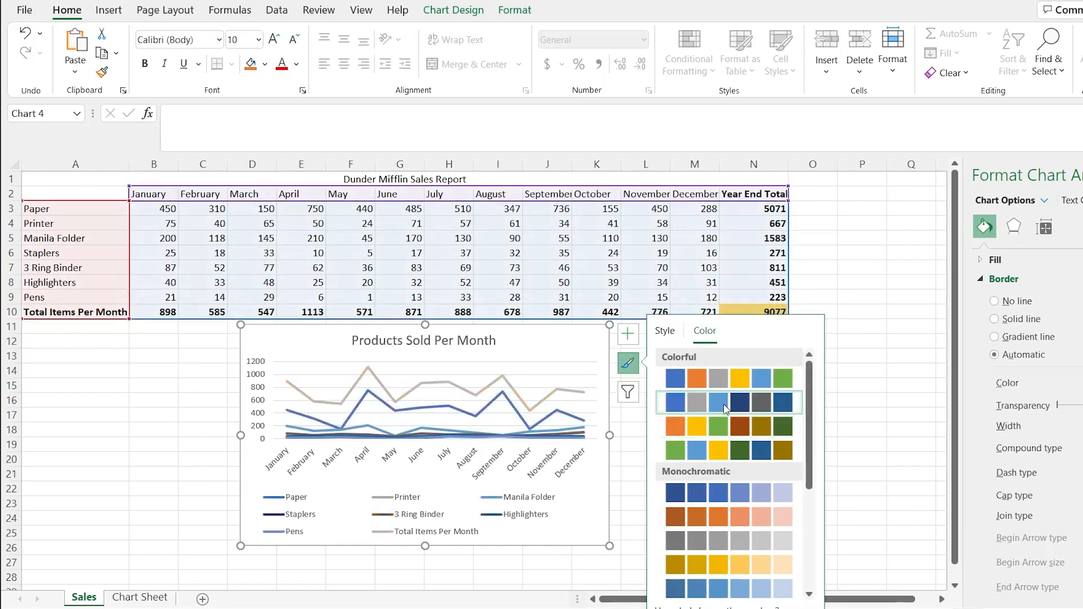
pyautogui.click(723, 380)
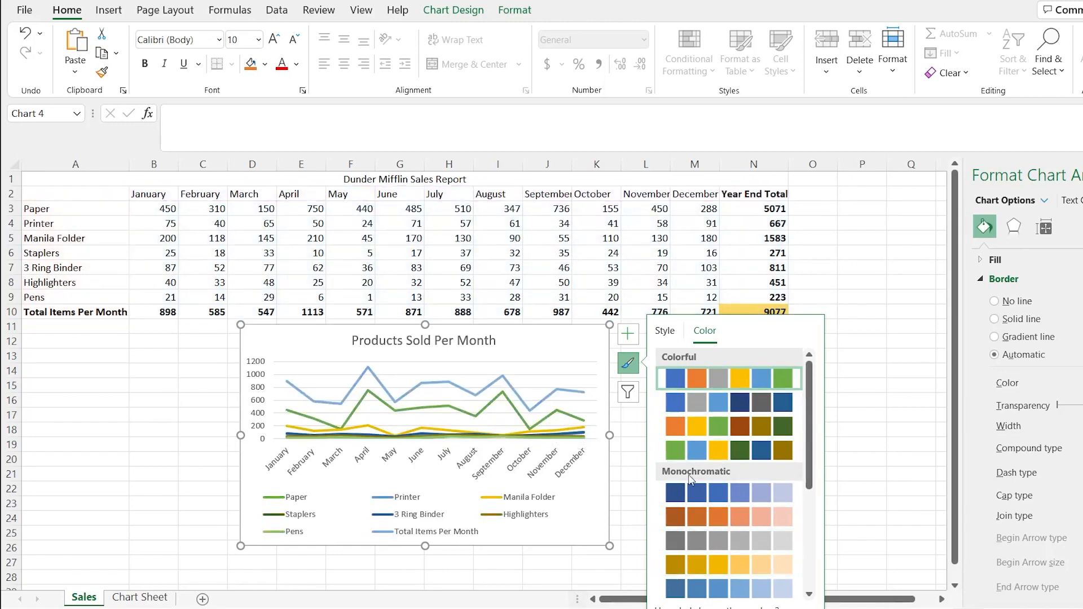
pyautogui.click(730, 545)
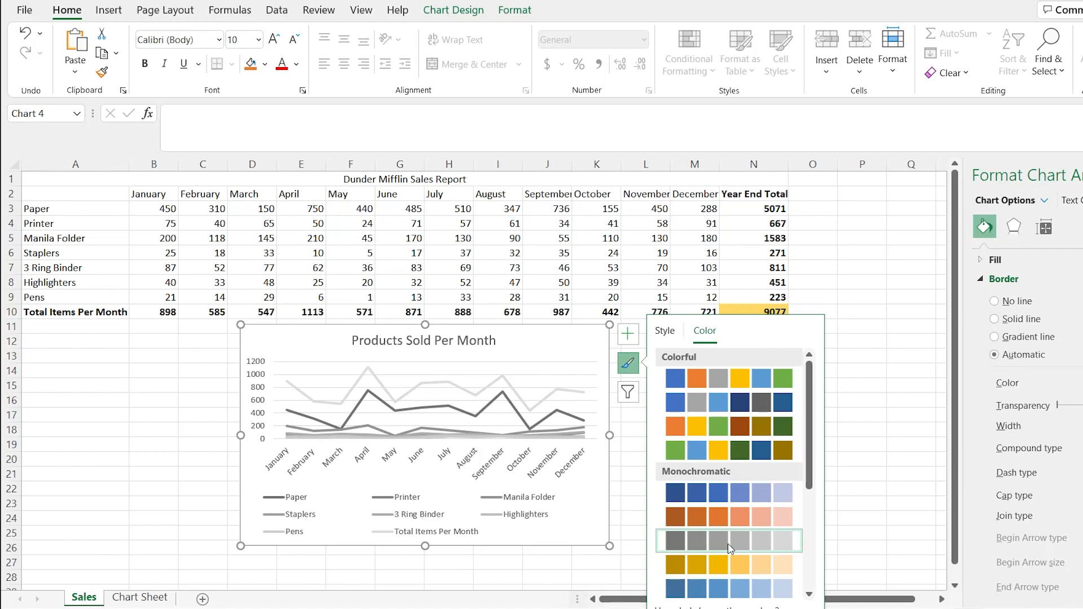
pyautogui.click(735, 387)
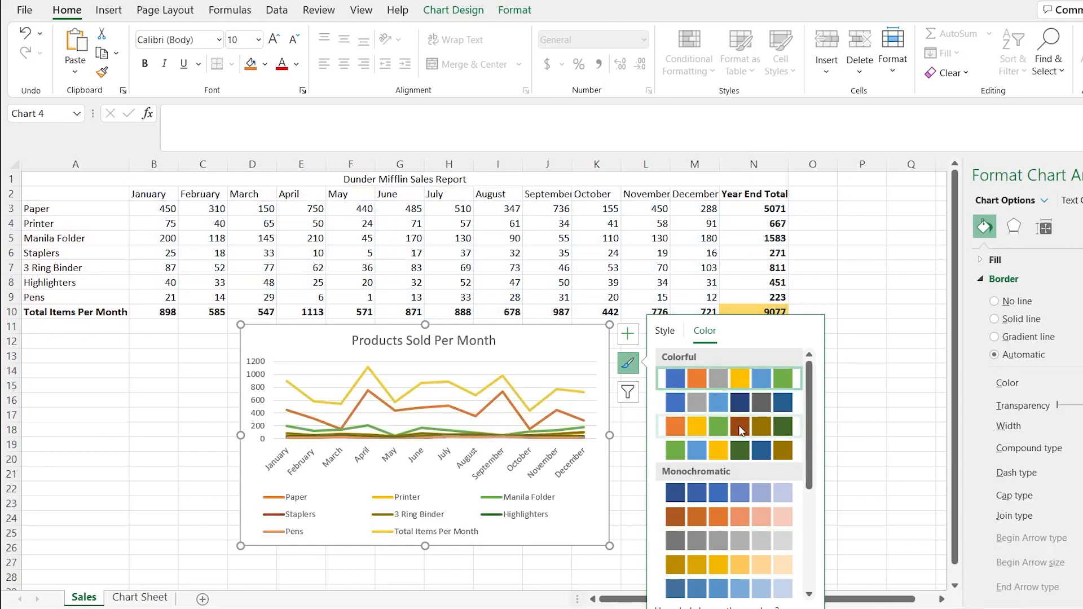
pyautogui.click(741, 432)
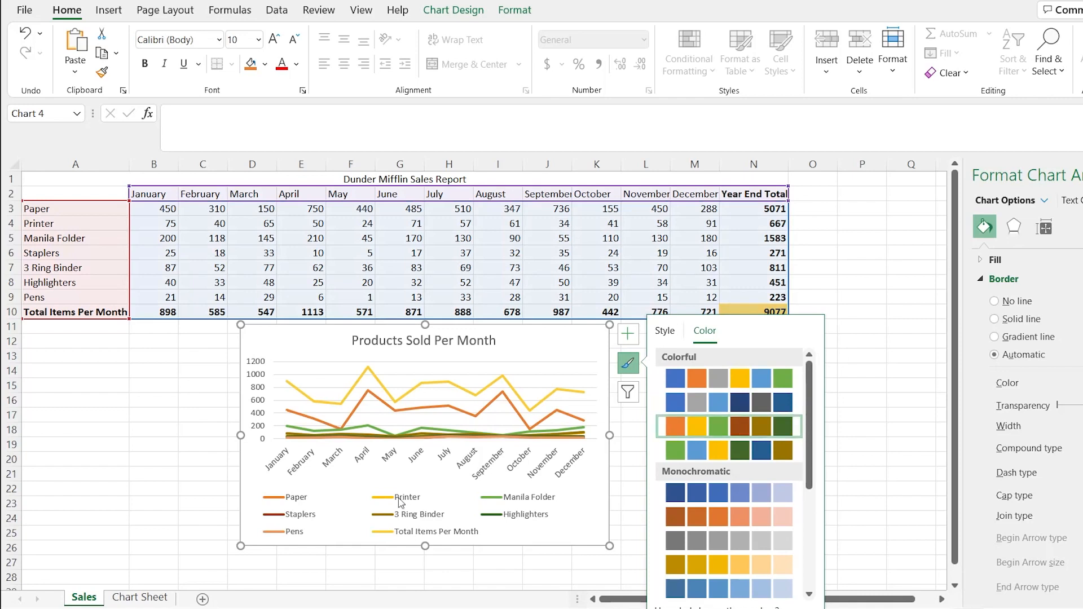
pyautogui.click(768, 452)
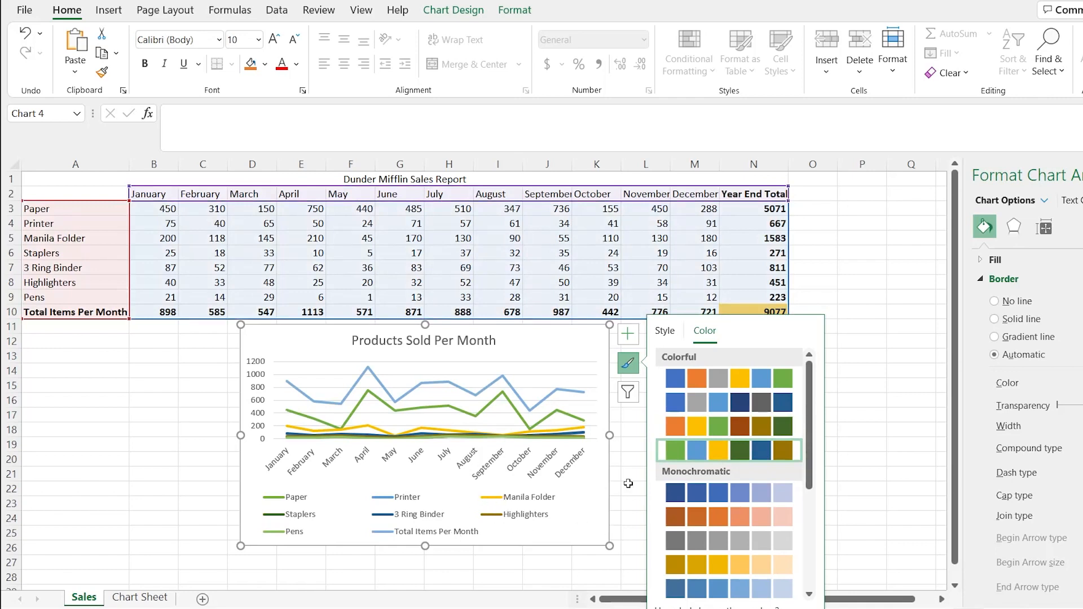
# Add data labels to the Products Sold Per Month line chart
pyautogui.click(633, 366)
pyautogui.click(632, 337)
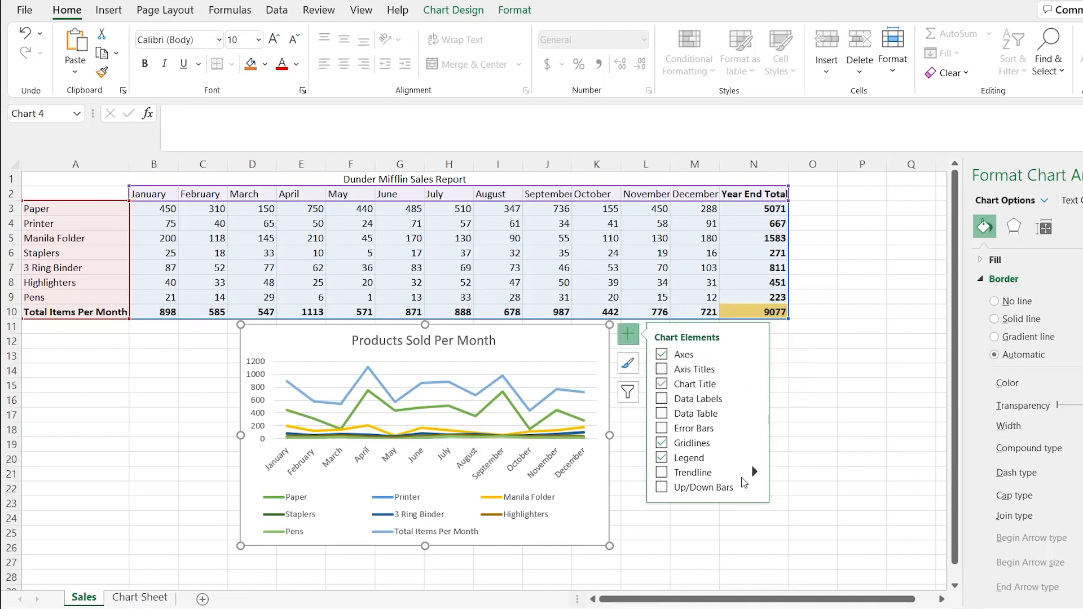
pyautogui.click(662, 399)
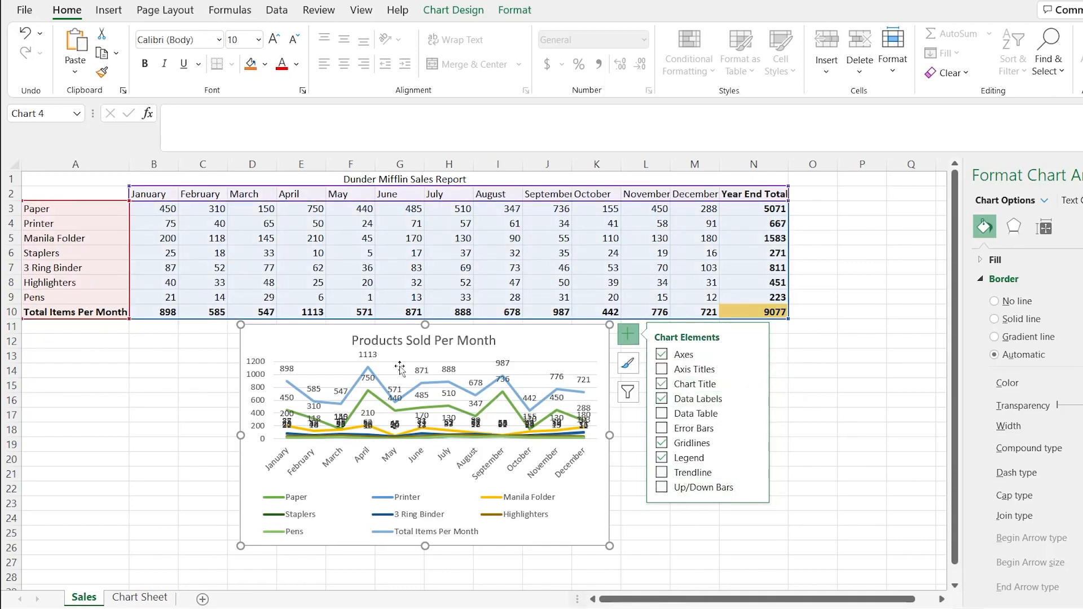
# Filter the line chart to show only the Paper, Manila Folder and 3 Ring Binder series
pyautogui.click(628, 392)
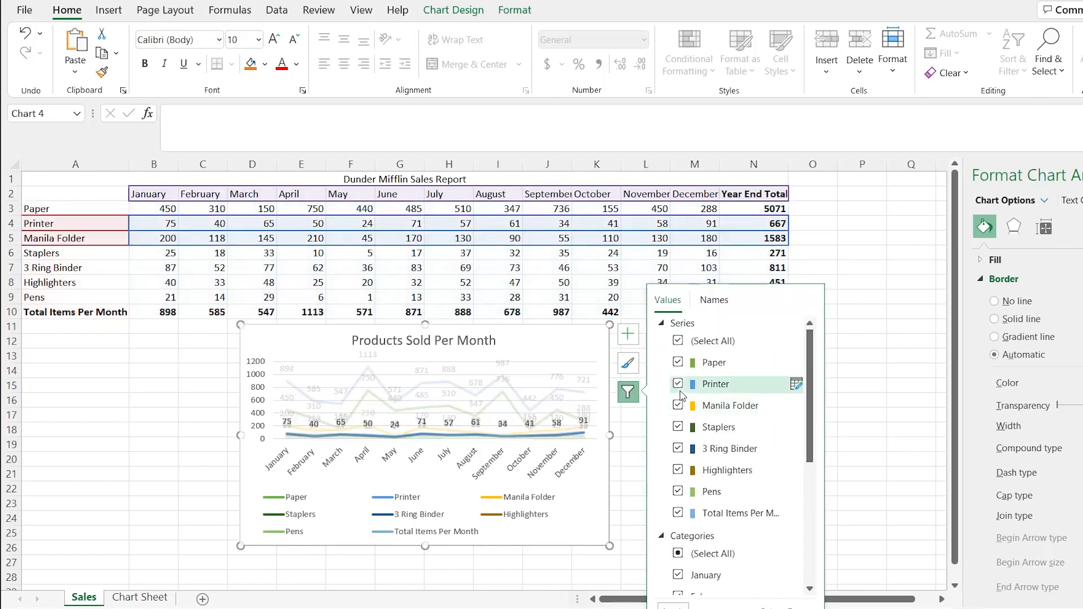
pyautogui.click(679, 384)
pyautogui.click(679, 427)
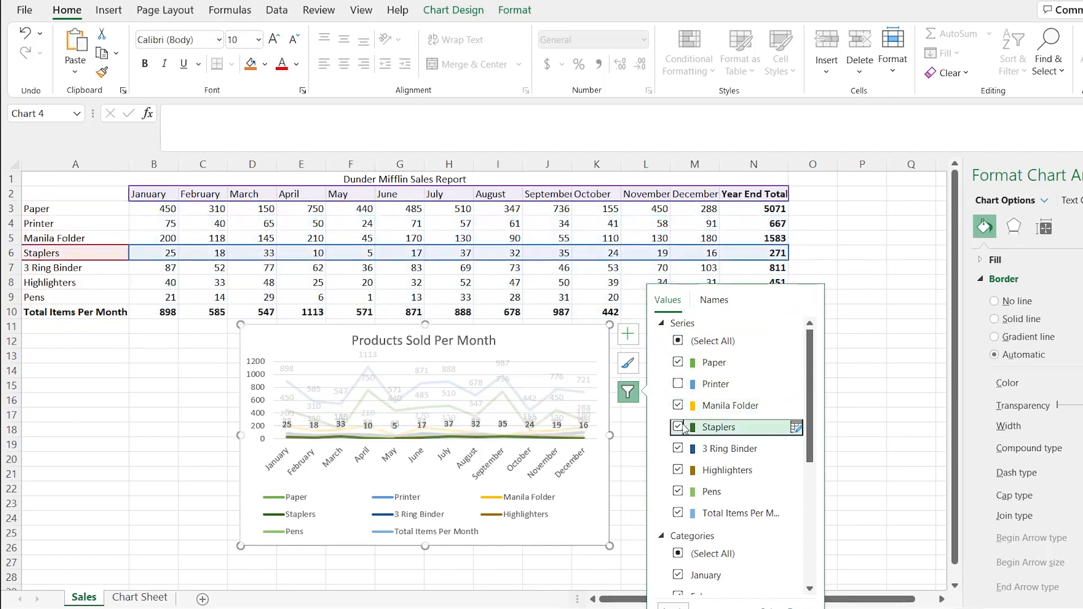
pyautogui.click(678, 470)
pyautogui.click(679, 491)
pyautogui.click(678, 512)
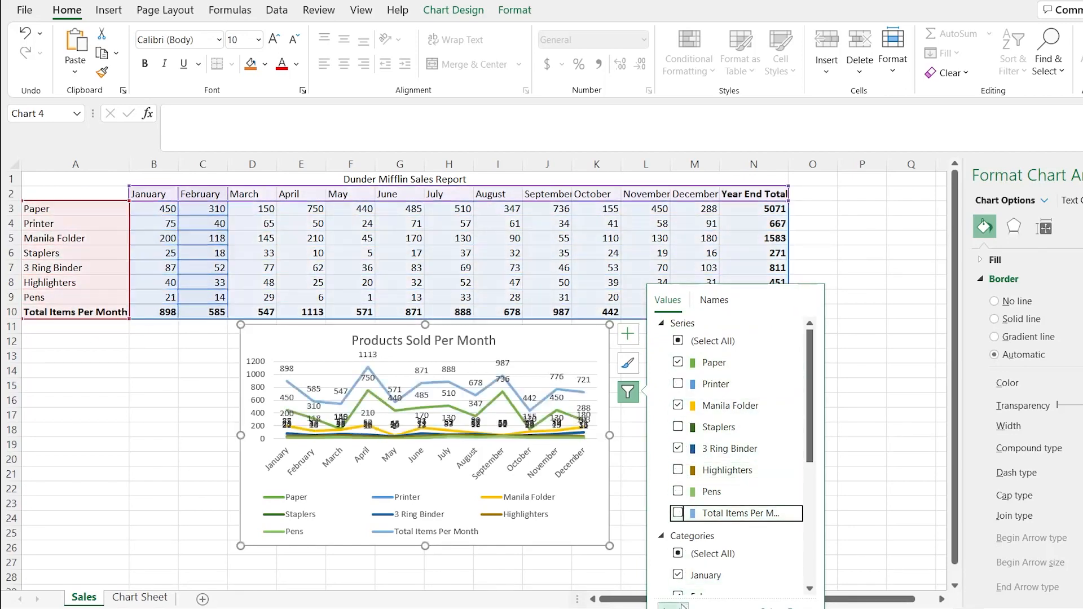
pyautogui.click(673, 606)
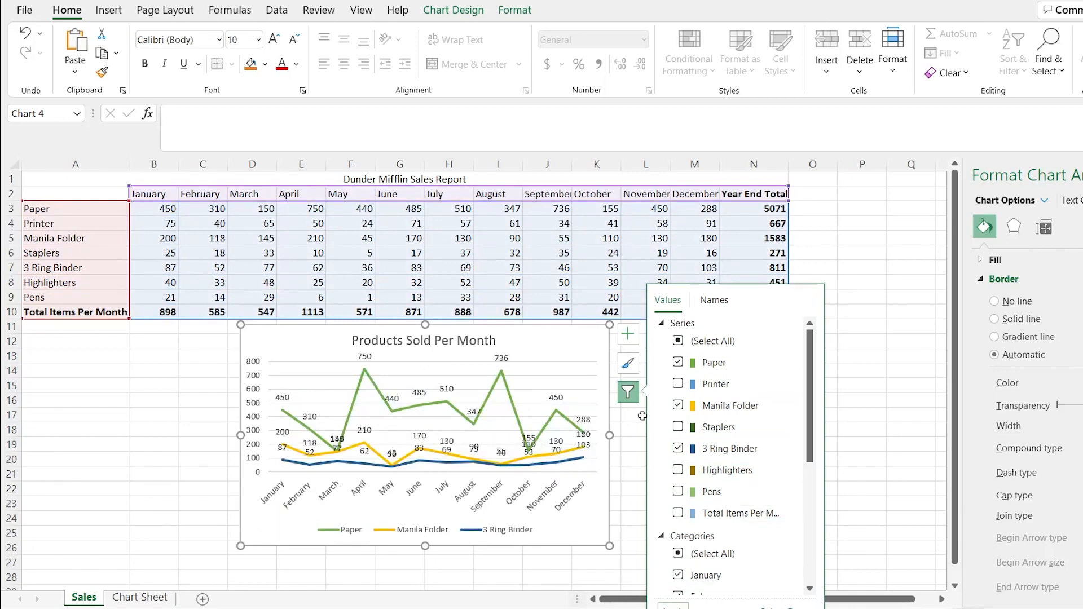
# Add a data table beneath the plot of the Products Sold Per Month line chart
pyautogui.click(714, 303)
pyautogui.click(668, 301)
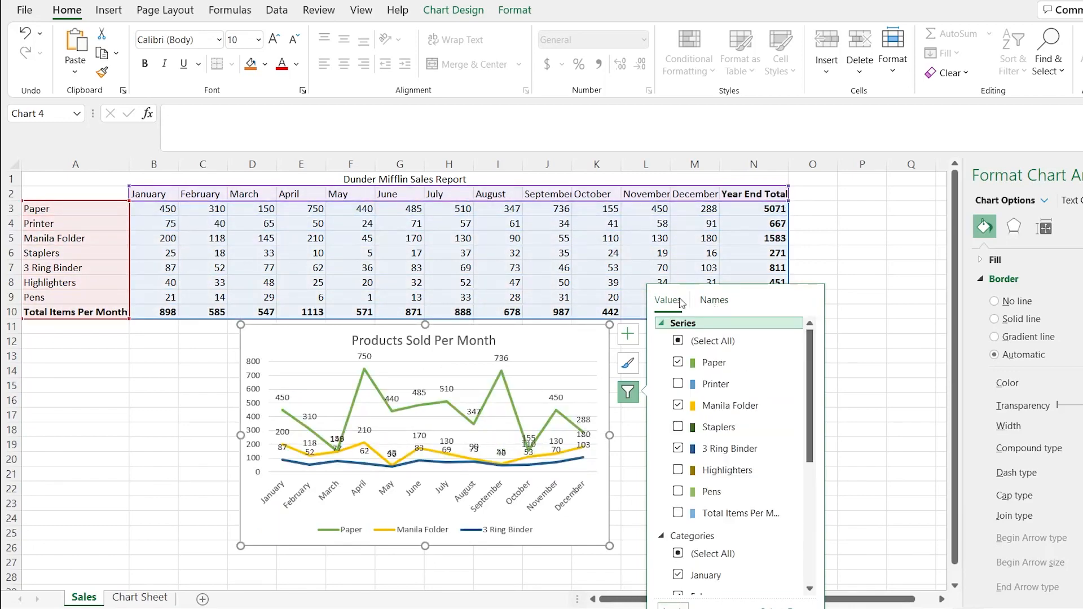
pyautogui.click(628, 334)
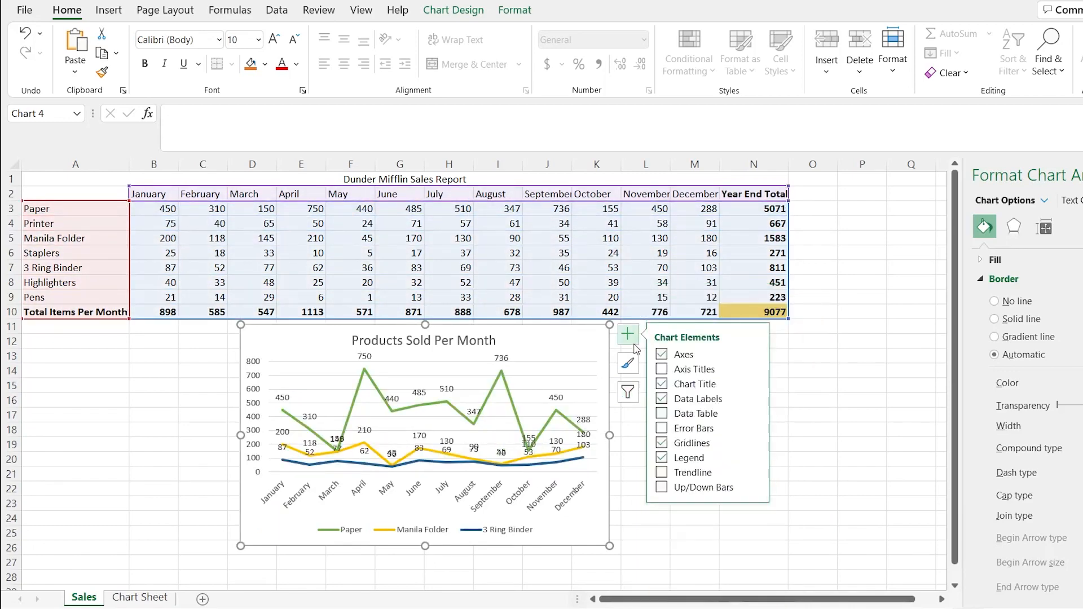
pyautogui.click(663, 417)
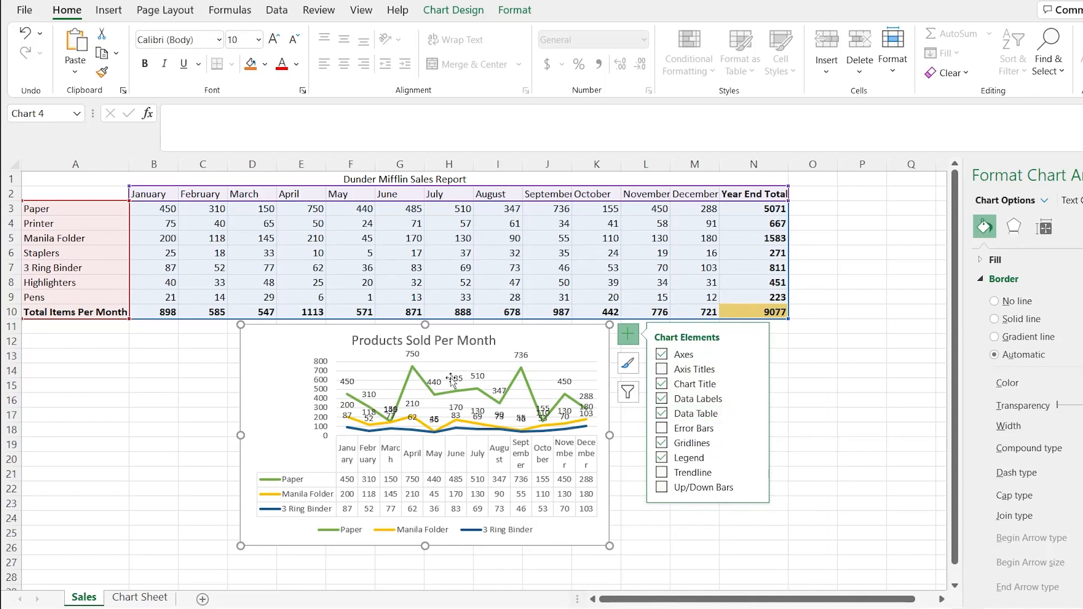
# Enlarge the line chart up to the sheet's first row and remove its data labels
pyautogui.moveTo(241, 325); pyautogui.dragTo(25, 173)
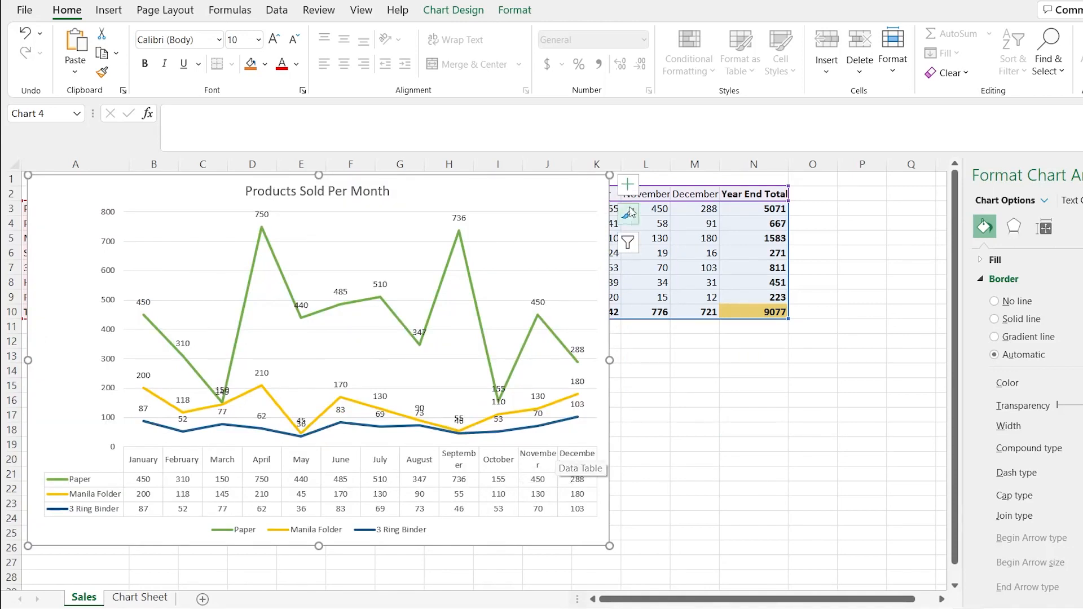
pyautogui.click(628, 184)
pyautogui.click(663, 249)
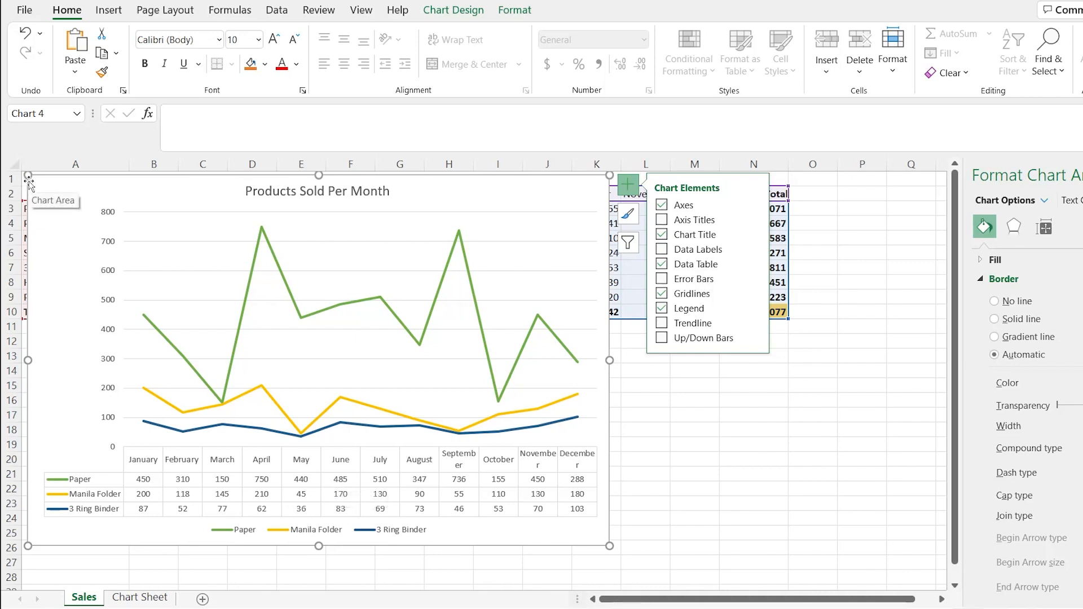
# Shrink the line chart back below the sales data and widen it to about column M
pyautogui.moveTo(29, 177); pyautogui.dragTo(295, 333)
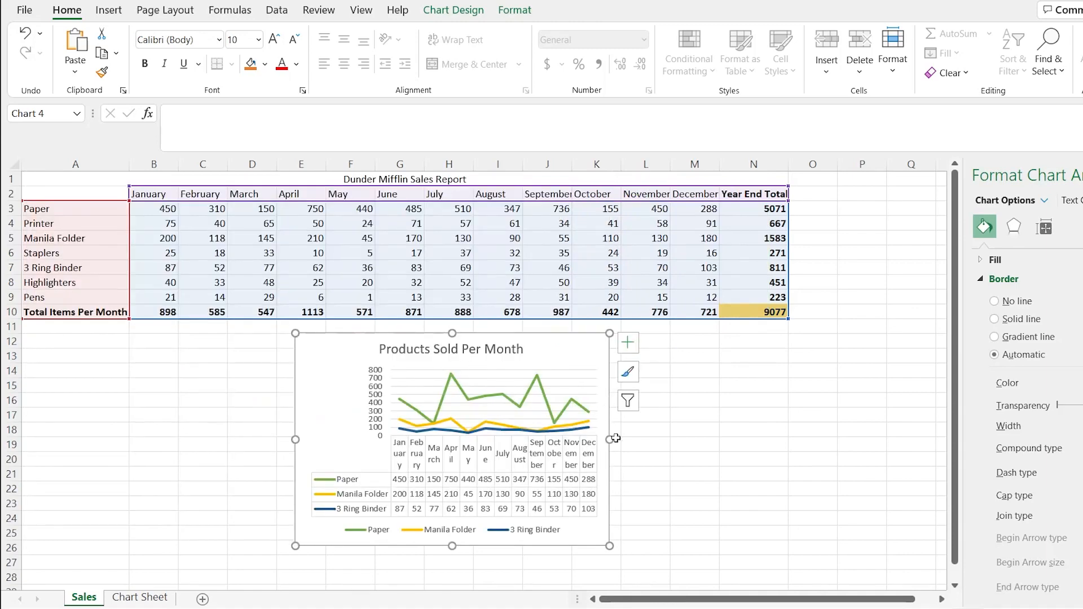
pyautogui.moveTo(614, 439); pyautogui.dragTo(712, 438)
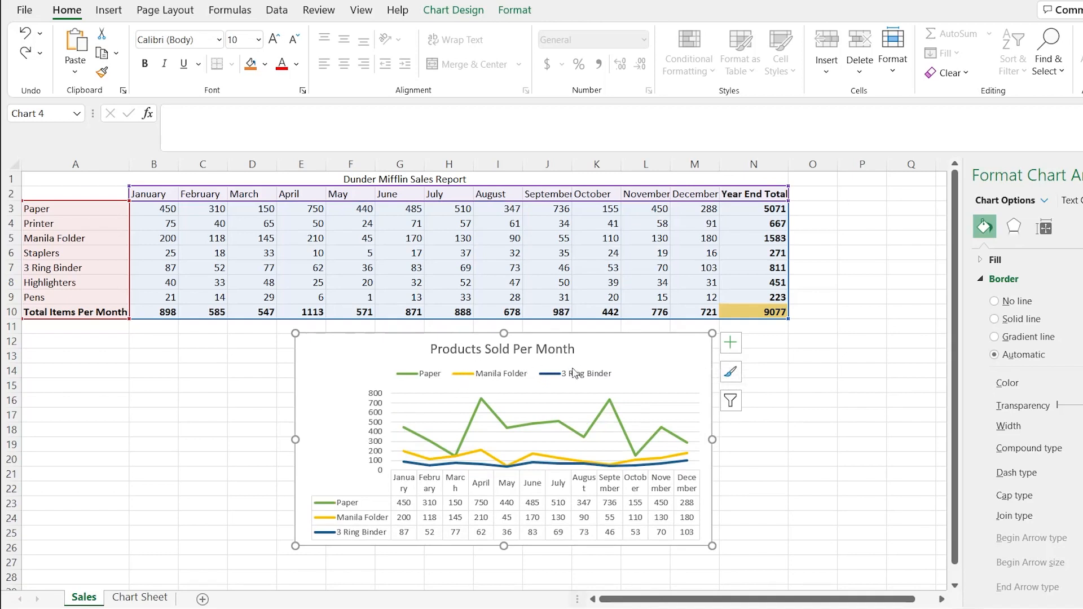
# Move the line chart's legend closer beneath the chart title
pyautogui.click(735, 351)
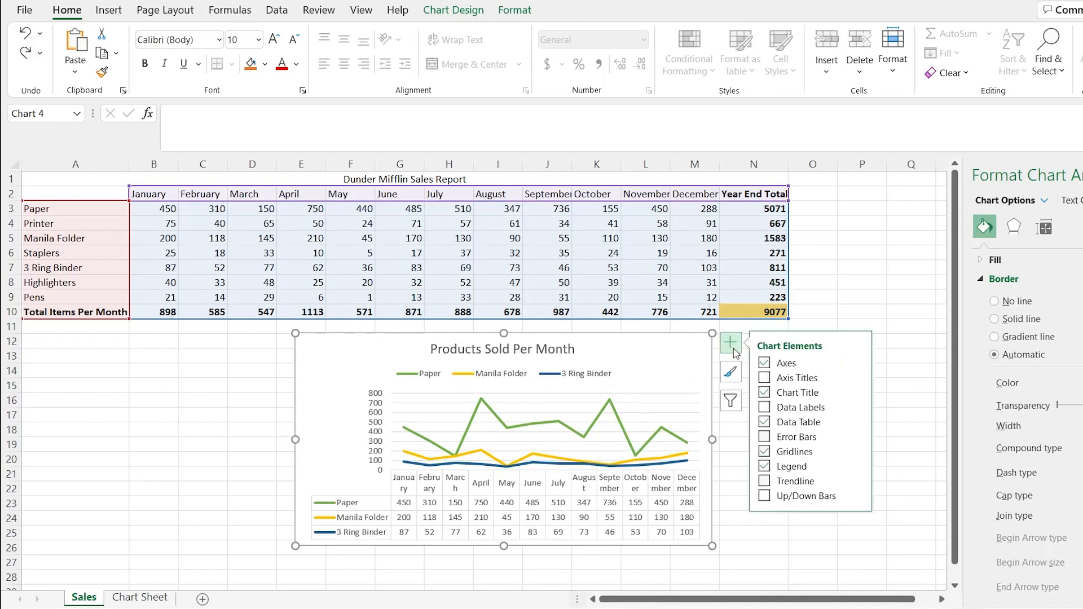
pyautogui.click(622, 373)
pyautogui.moveTo(607, 366)
pyautogui.mouseDown()
pyautogui.moveTo(657, 333)
pyautogui.moveTo(640, 375)
pyautogui.moveTo(536, 406)
pyautogui.moveTo(485, 481)
pyautogui.moveTo(554, 384)
pyautogui.moveTo(606, 379)
pyautogui.mouseUp()
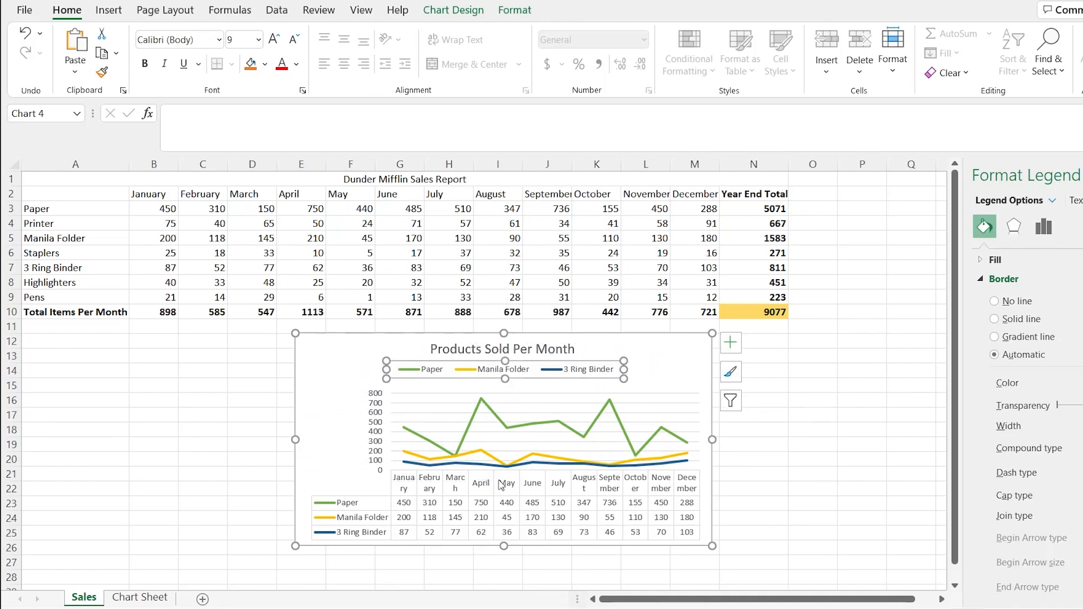
# Open the detailed formatting options for the line chart's legend position
pyautogui.click(736, 348)
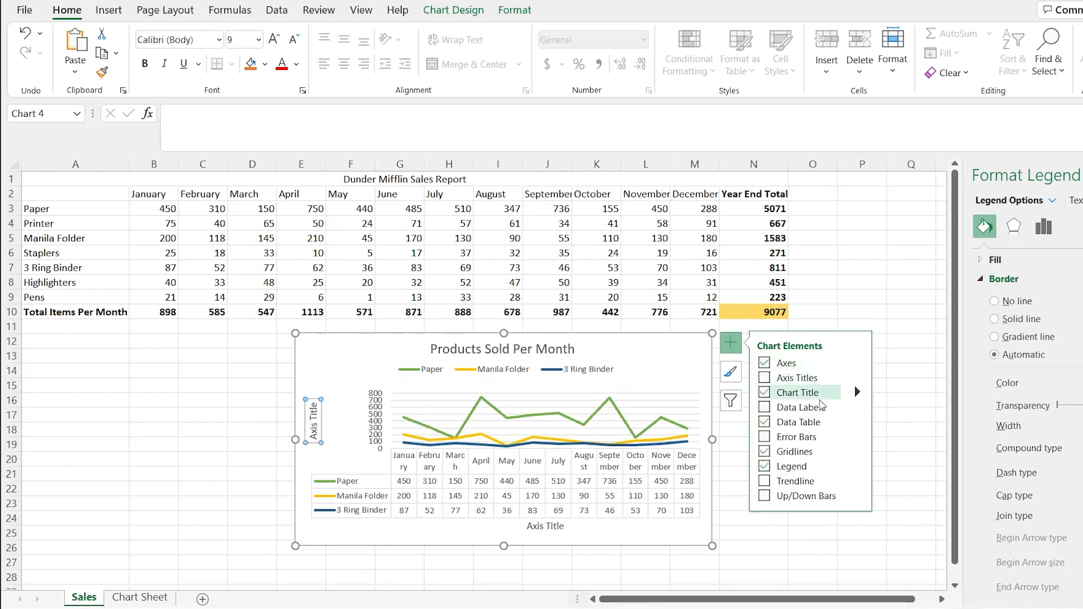
pyautogui.click(857, 468)
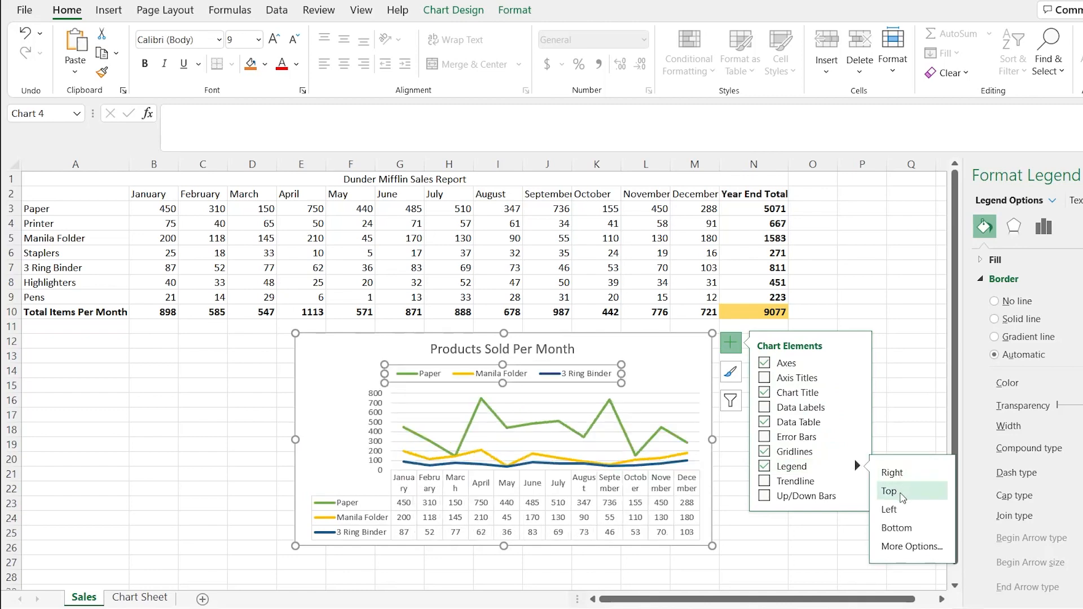
pyautogui.click(912, 546)
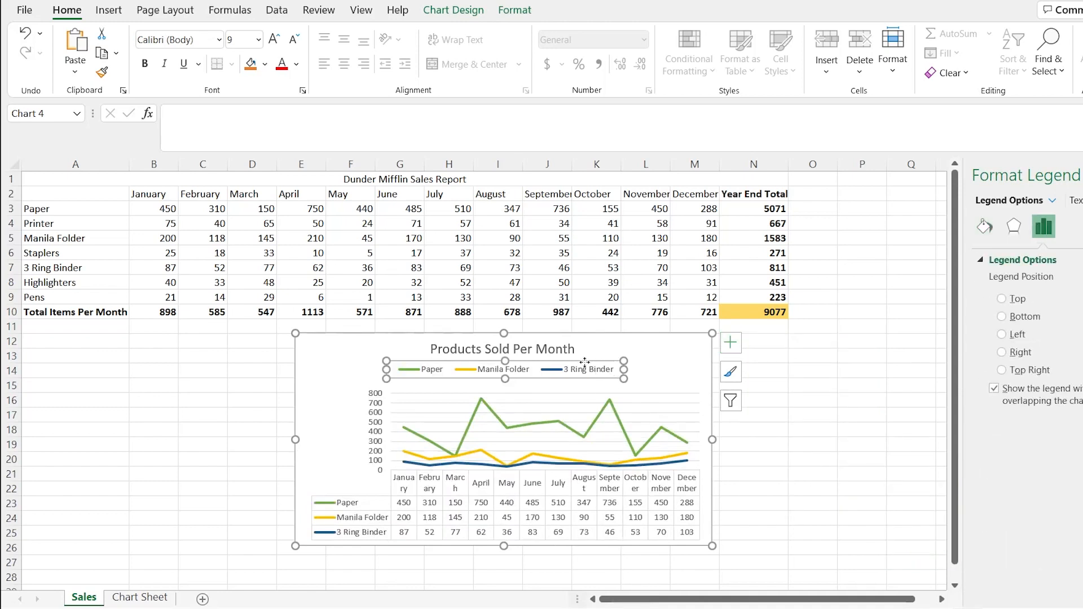
# Set the legend position to Right and move the legend down beside the data table's rows
pyautogui.click(731, 342)
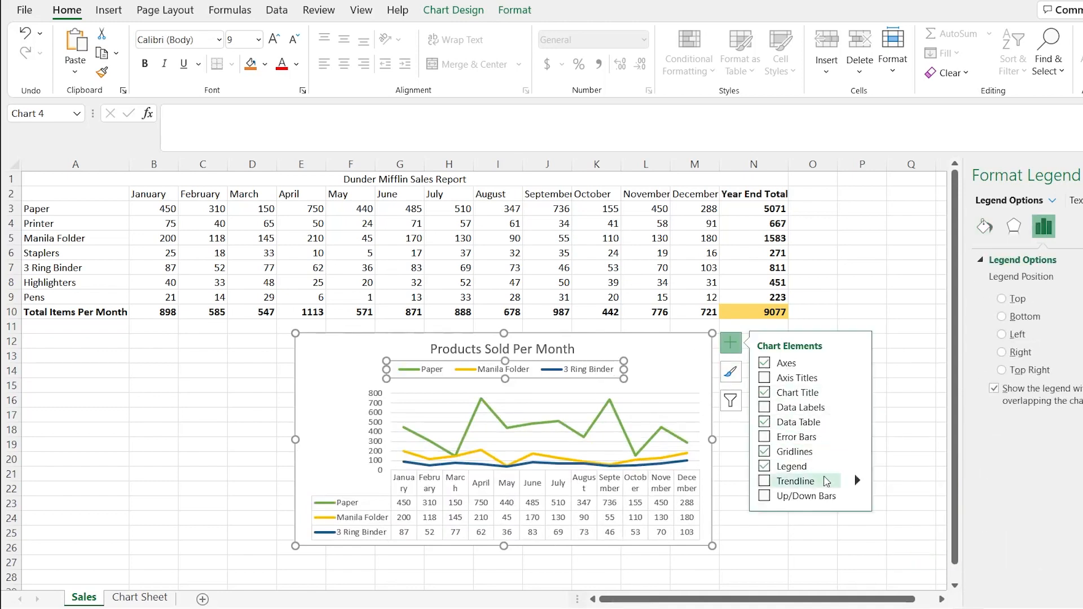
pyautogui.click(857, 466)
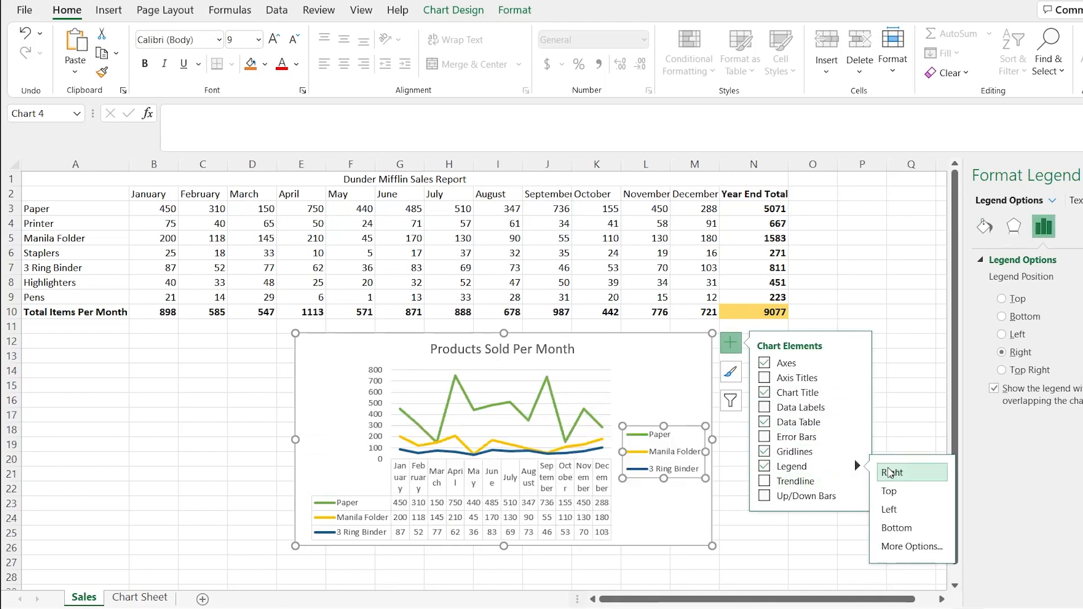
pyautogui.moveTo(691, 432); pyautogui.dragTo(691, 488)
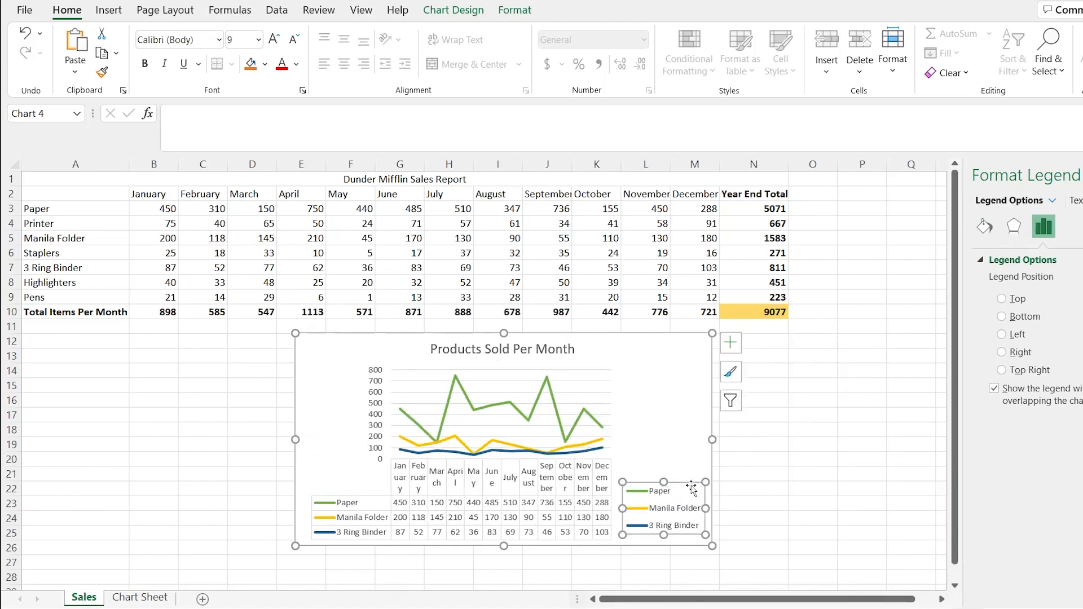
pyautogui.click(659, 406)
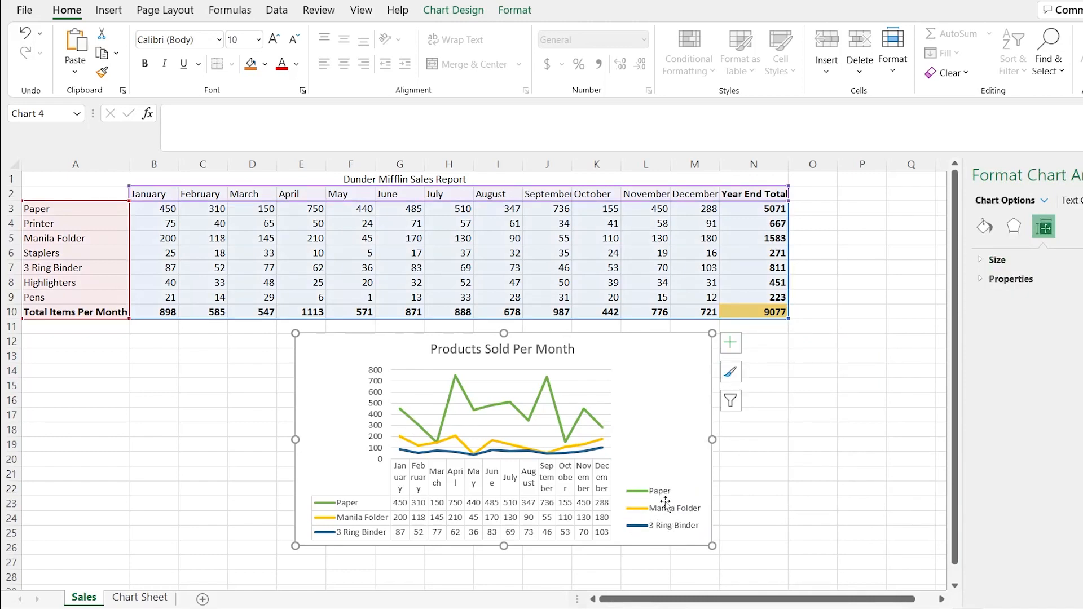
# Try to reposition the line chart's plot area within the chart, and undo the attempt
pyautogui.click(563, 405)
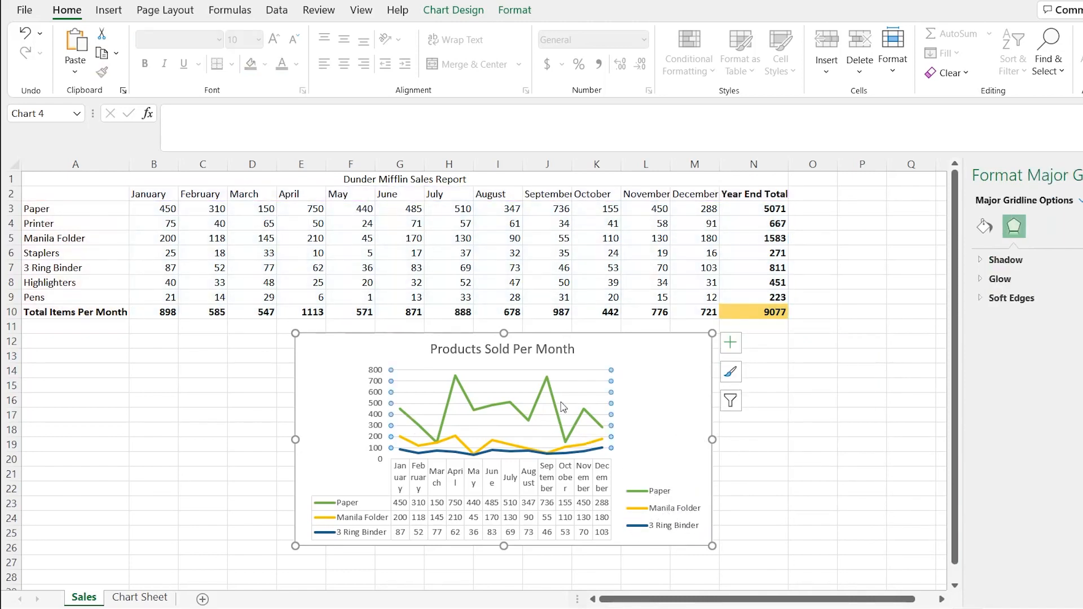
pyautogui.click(565, 376)
pyautogui.click(571, 373)
pyautogui.click(571, 377)
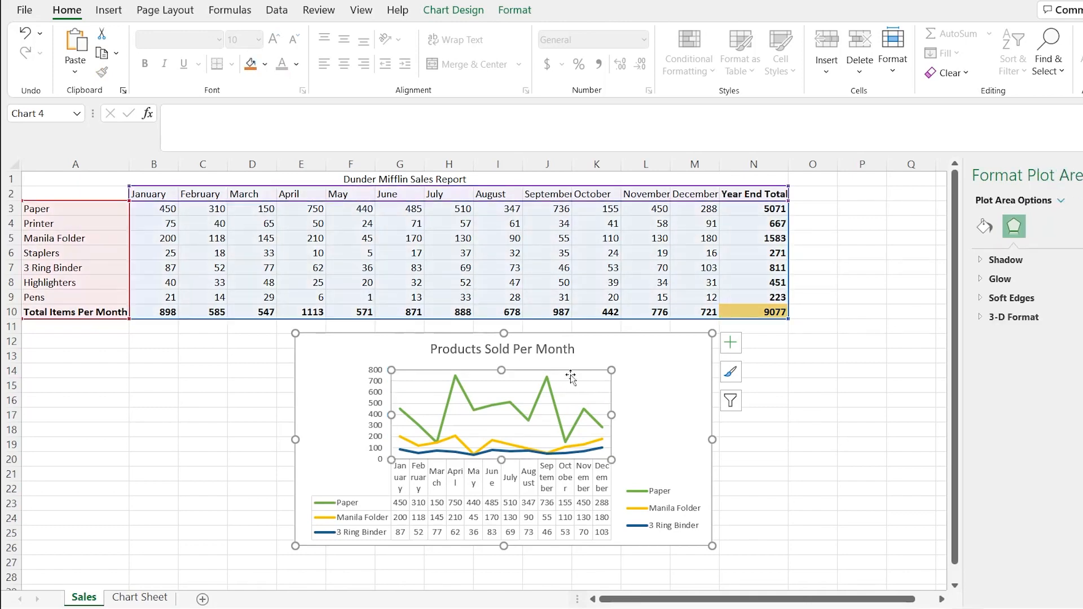
pyautogui.moveTo(571, 376)
pyautogui.mouseDown()
pyautogui.moveTo(630, 361)
pyautogui.moveTo(665, 364)
pyautogui.moveTo(670, 375)
pyautogui.moveTo(574, 375)
pyautogui.moveTo(603, 351)
pyautogui.moveTo(590, 372)
pyautogui.mouseUp()
pyautogui.hotkey('ctrl', 'z')
pyautogui.hotkey('ctrl', 'z')
pyautogui.hotkey('ctrl', 'z')
pyautogui.hotkey('ctrl', 'z')
pyautogui.hotkey('ctrl', 'z')
pyautogui.hotkey('ctrl', 'z')
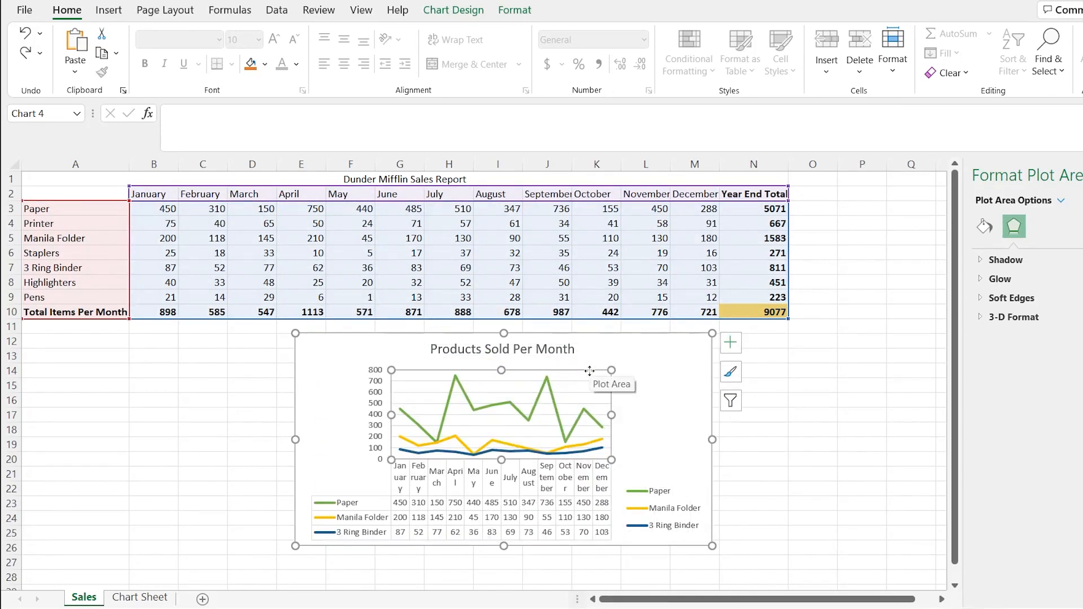
# Copy the formatted line chart with its data table onto the Chart Sheet at cell J18, below the 3-D column chart
pyautogui.click(678, 348)
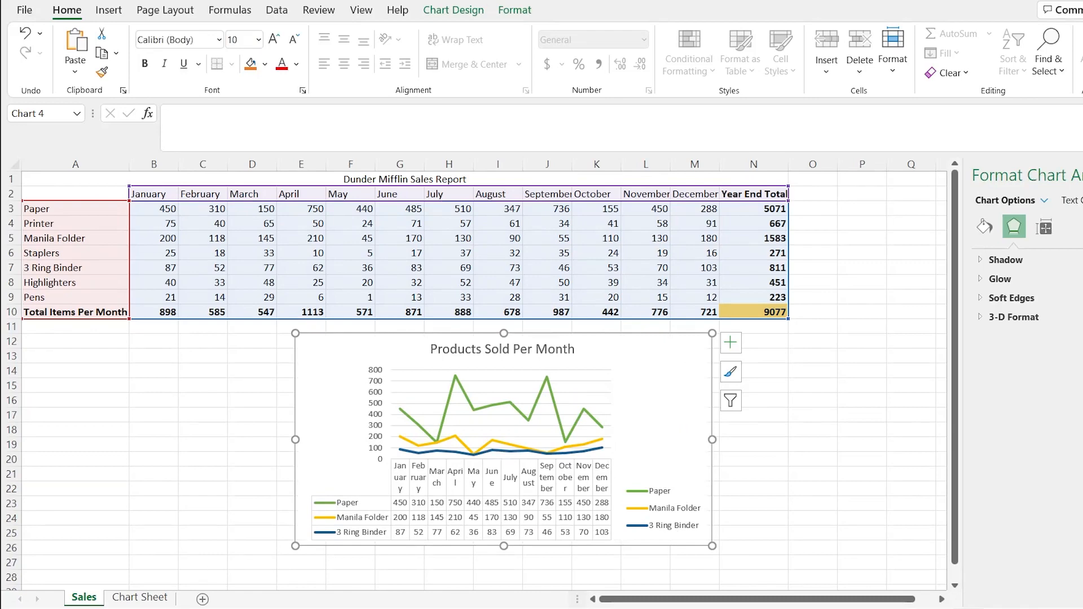
pyautogui.click(149, 599)
pyautogui.click(394, 371)
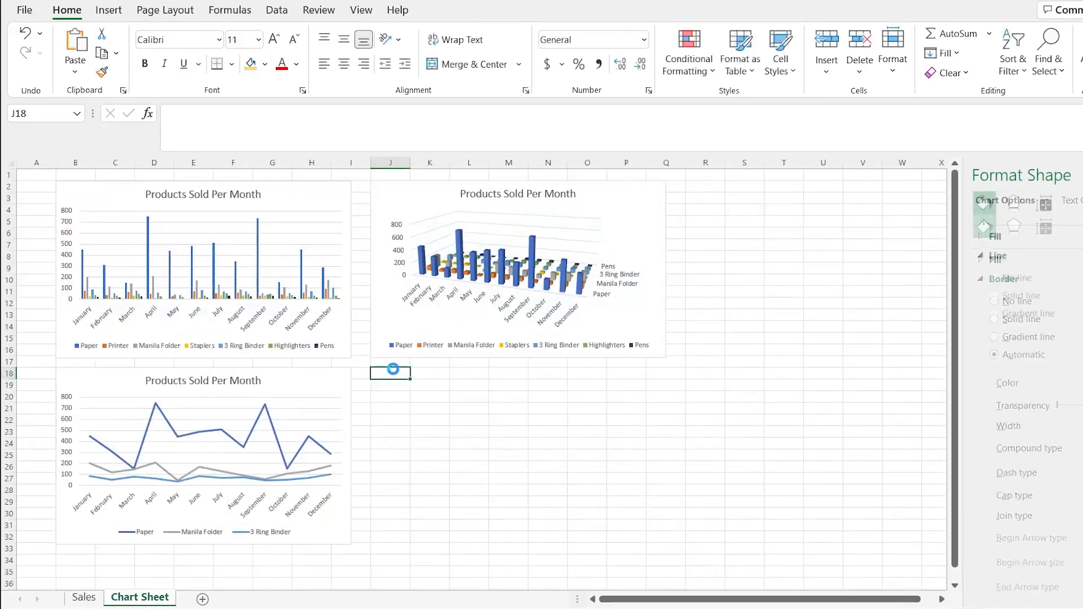
pyautogui.hotkey('ctrl', 'v')
pyautogui.click(702, 315)
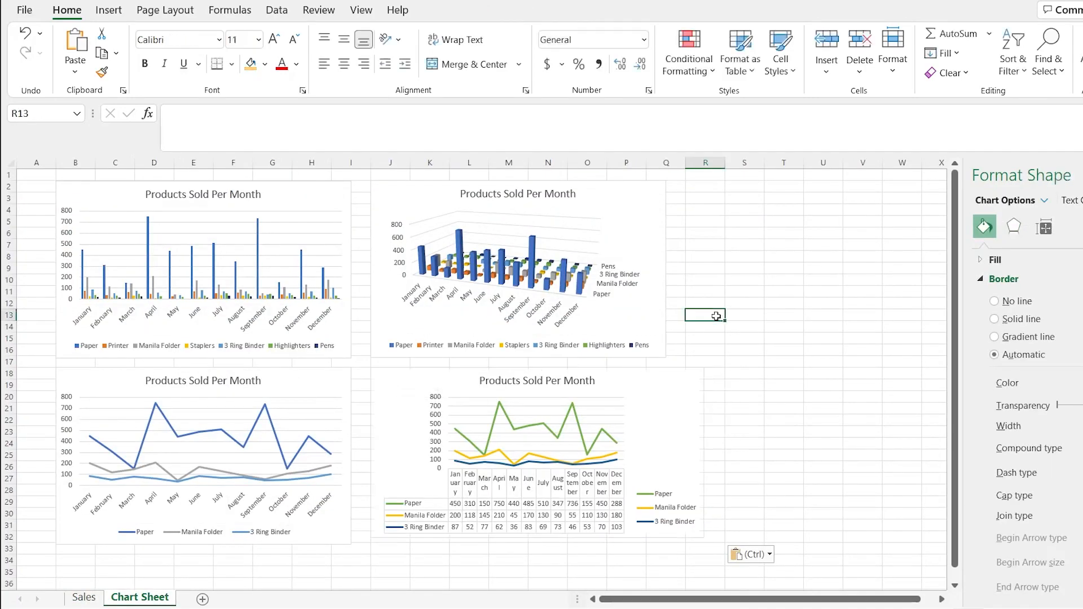
# Examine the Border, Fill, Shadow and Glow formatting options for the chart area of the line chart on the Sales sheet
pyautogui.click(84, 598)
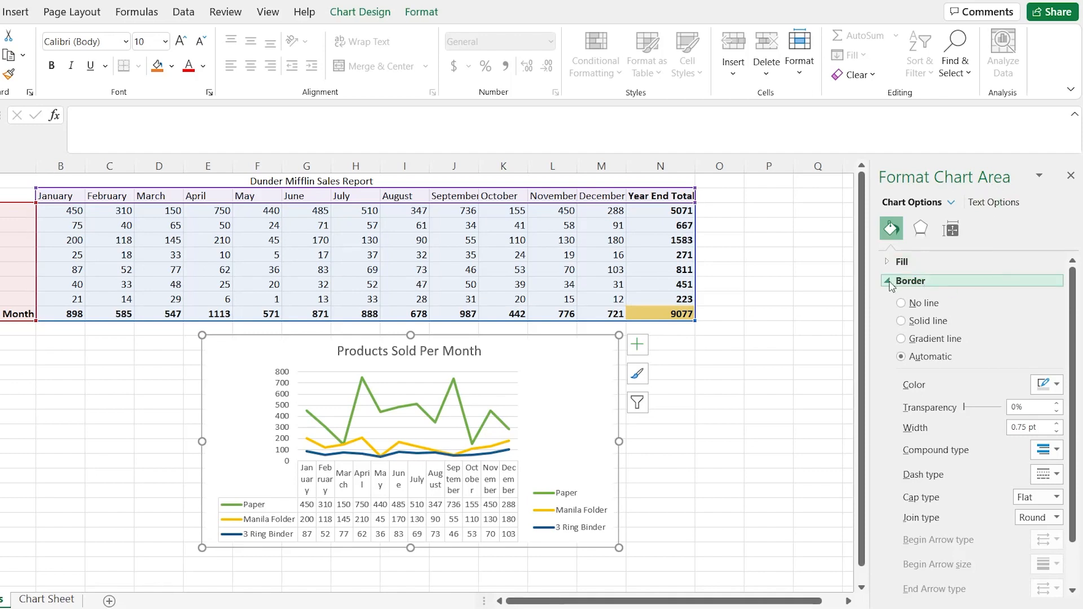
pyautogui.scroll(-1, 891, 369)
pyautogui.scroll(1, 891, 370)
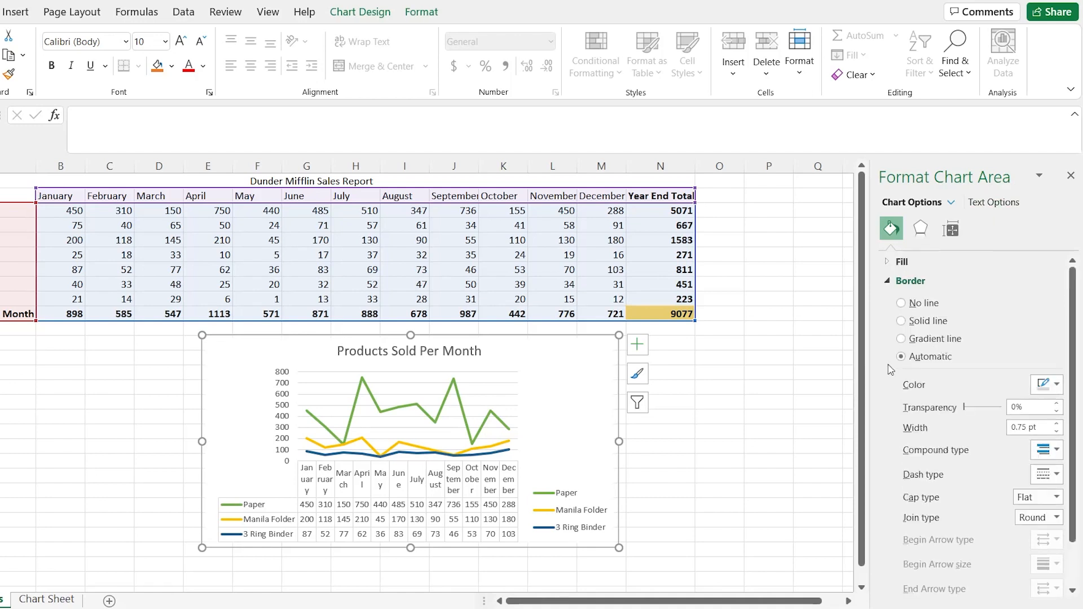
pyautogui.click(890, 282)
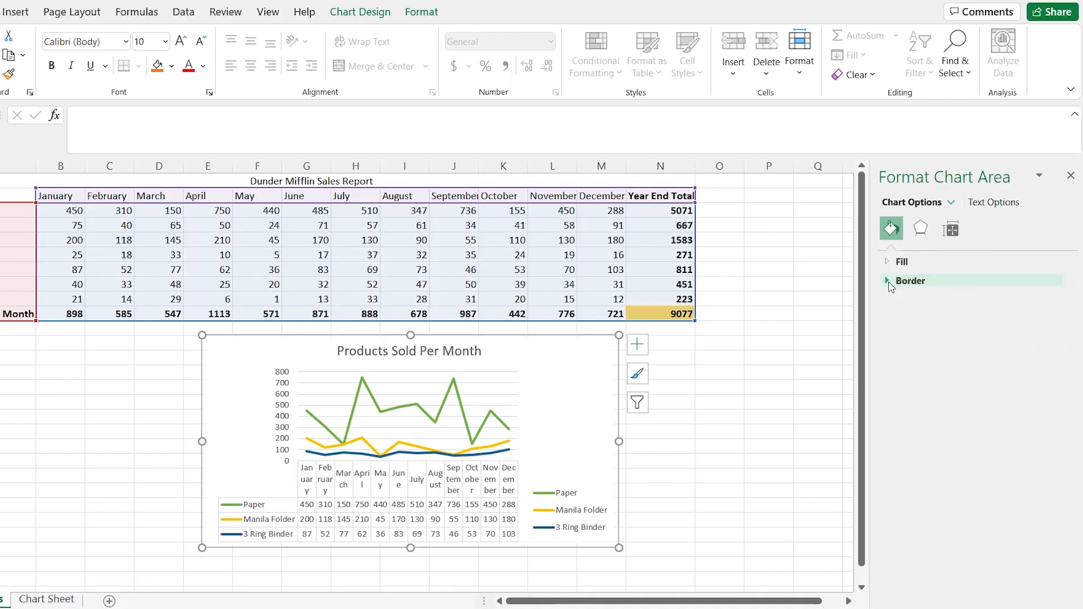
pyautogui.click(889, 264)
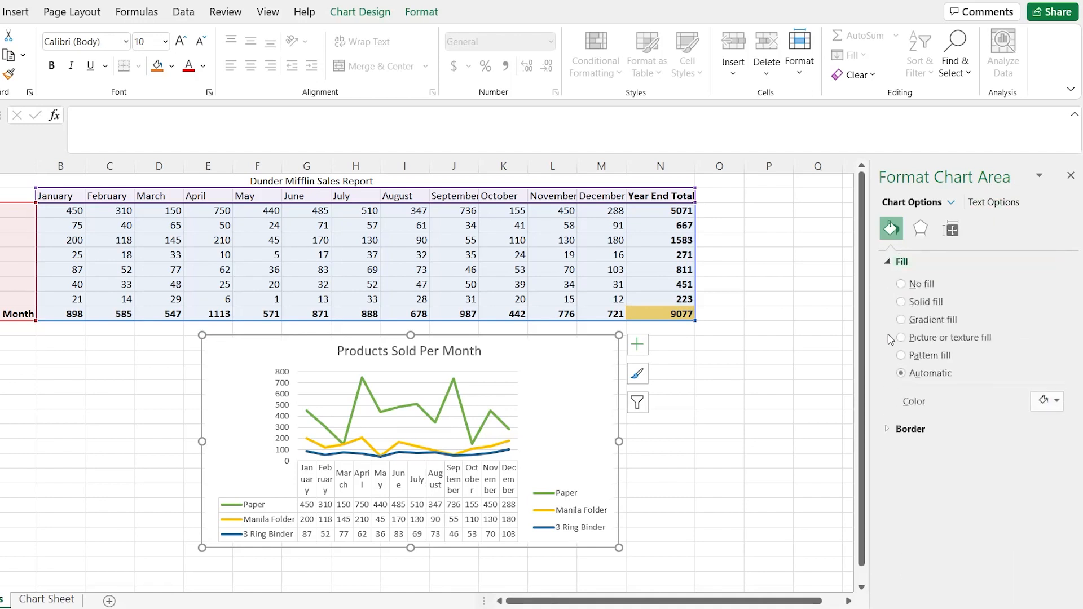
pyautogui.click(925, 228)
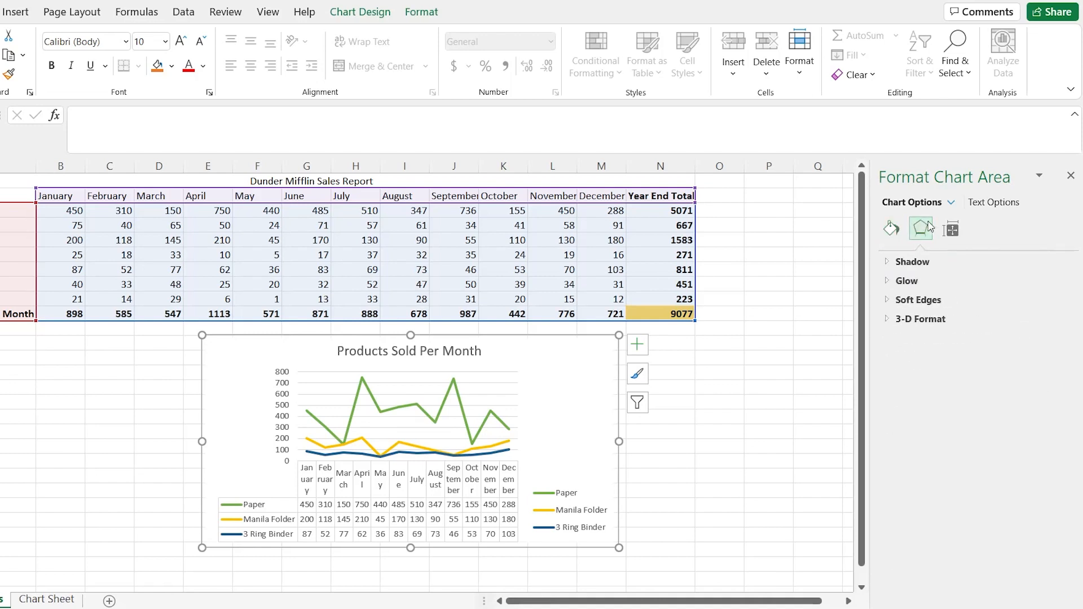
pyautogui.click(890, 264)
pyautogui.click(890, 436)
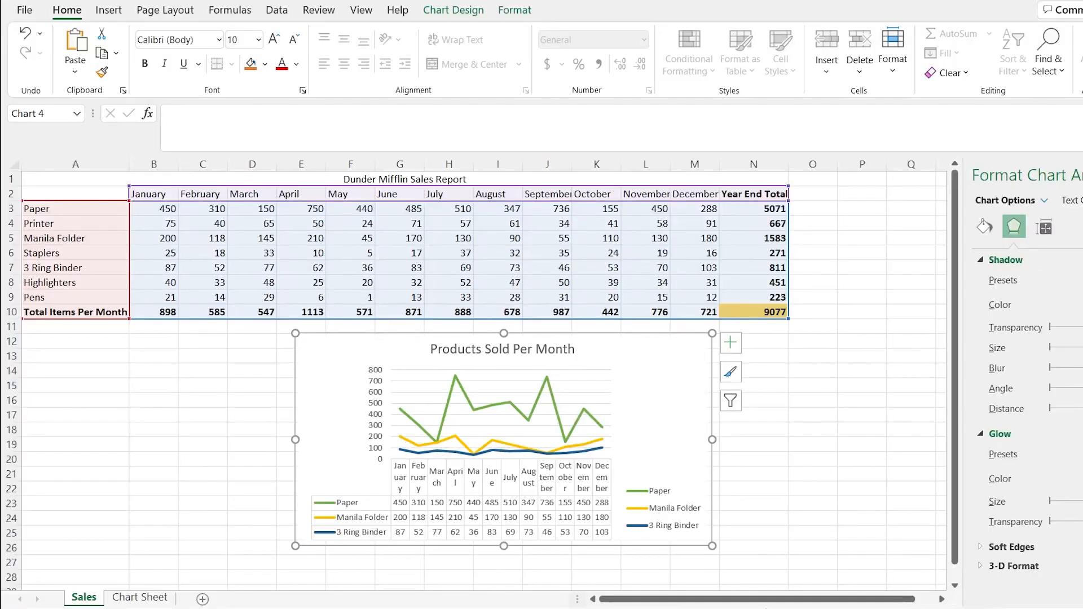
# Review the chart copies collected on the Chart Sheet and return to the Sales sheet
pyautogui.click(141, 597)
pyautogui.hotkey('ctrl', 'v')
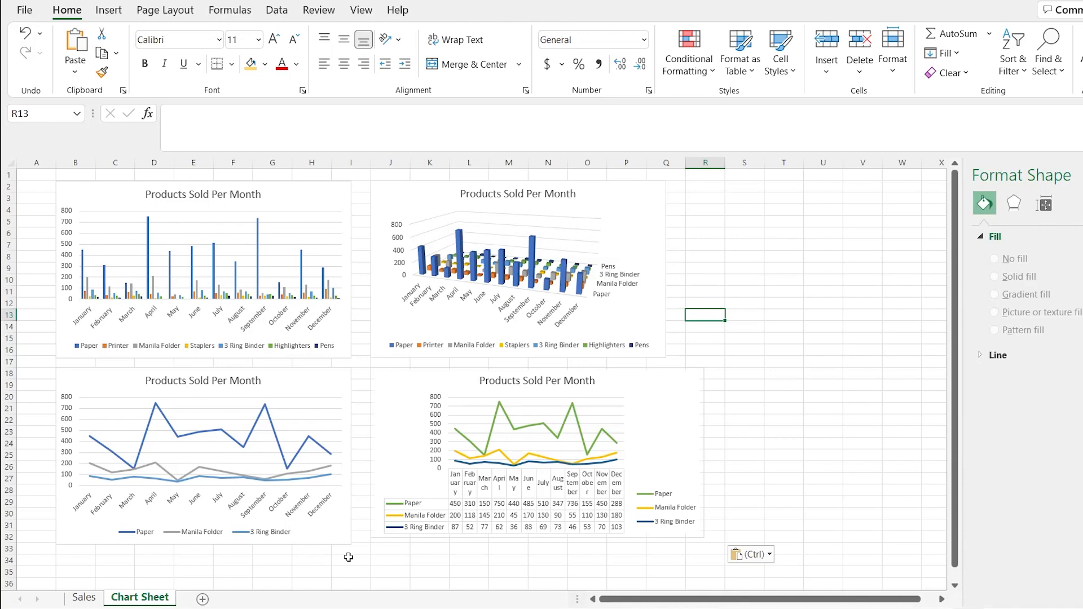
pyautogui.click(85, 597)
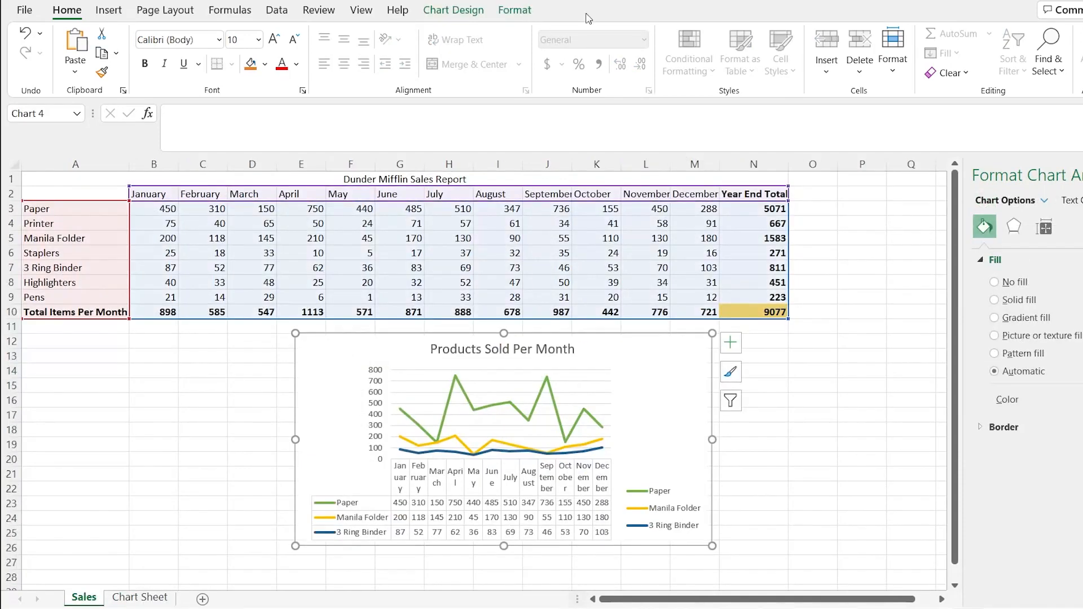
# Preview the Pie, Doughnut, Bar, Box & Whisker, Waterfall and Column types for the line chart, cancel the type change, and return to the Chart Sheet
pyautogui.click(453, 10)
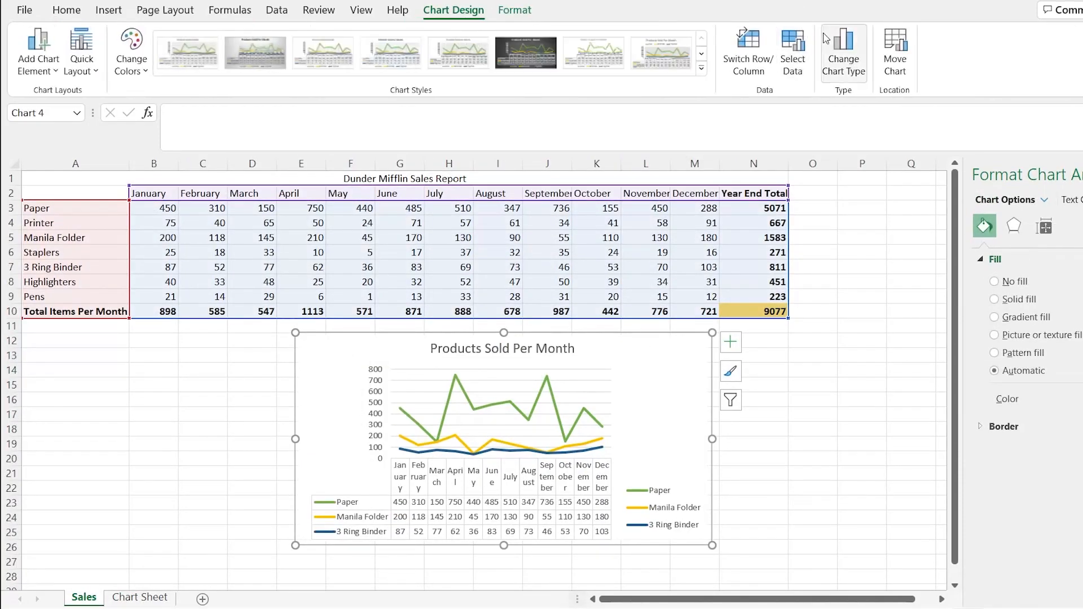
pyautogui.click(841, 47)
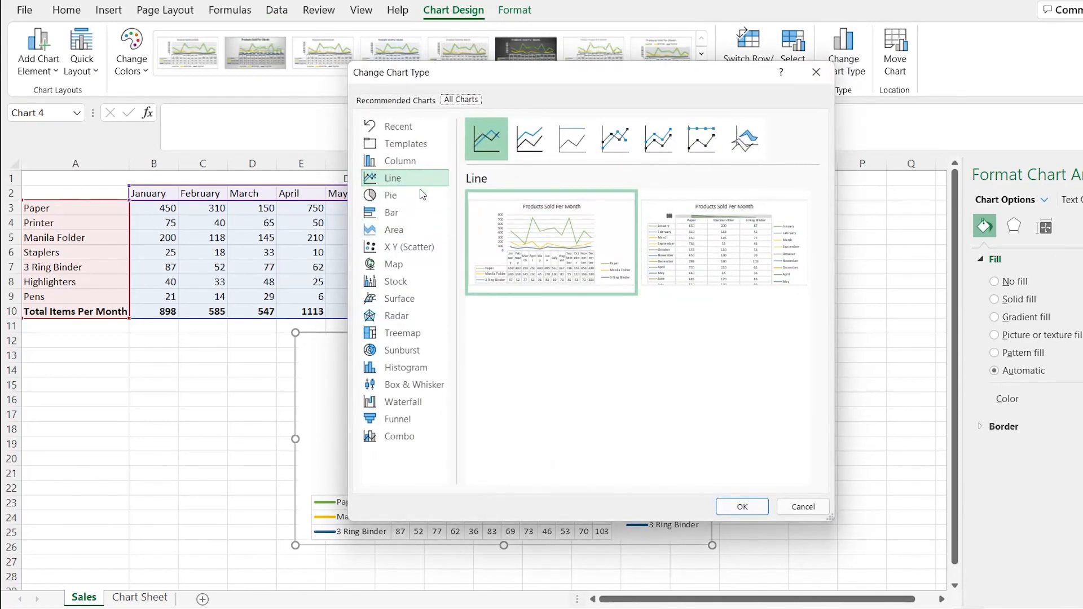
pyautogui.click(422, 195)
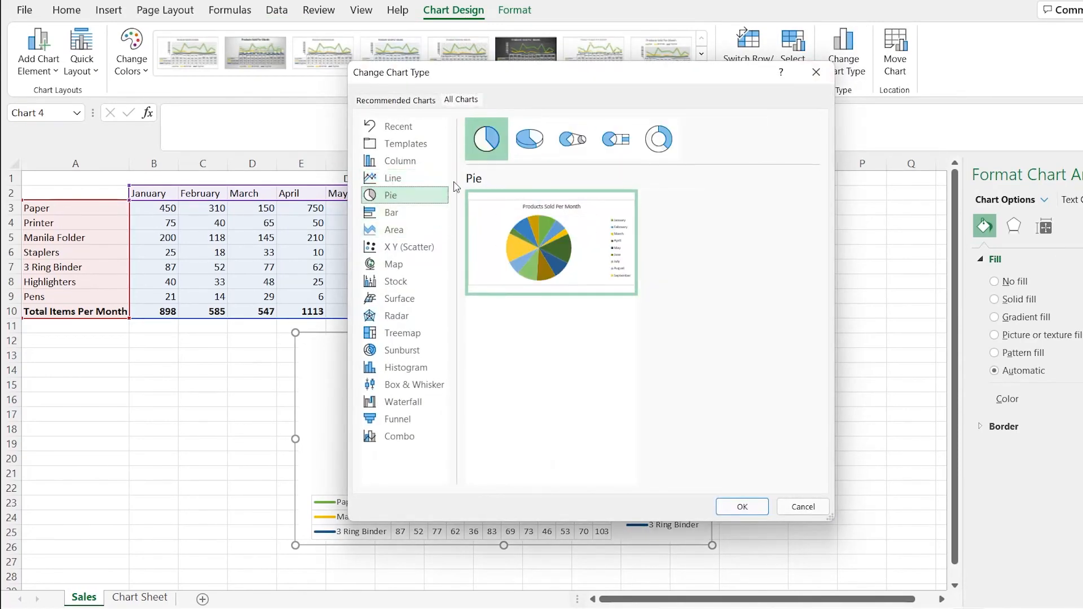
pyautogui.click(653, 150)
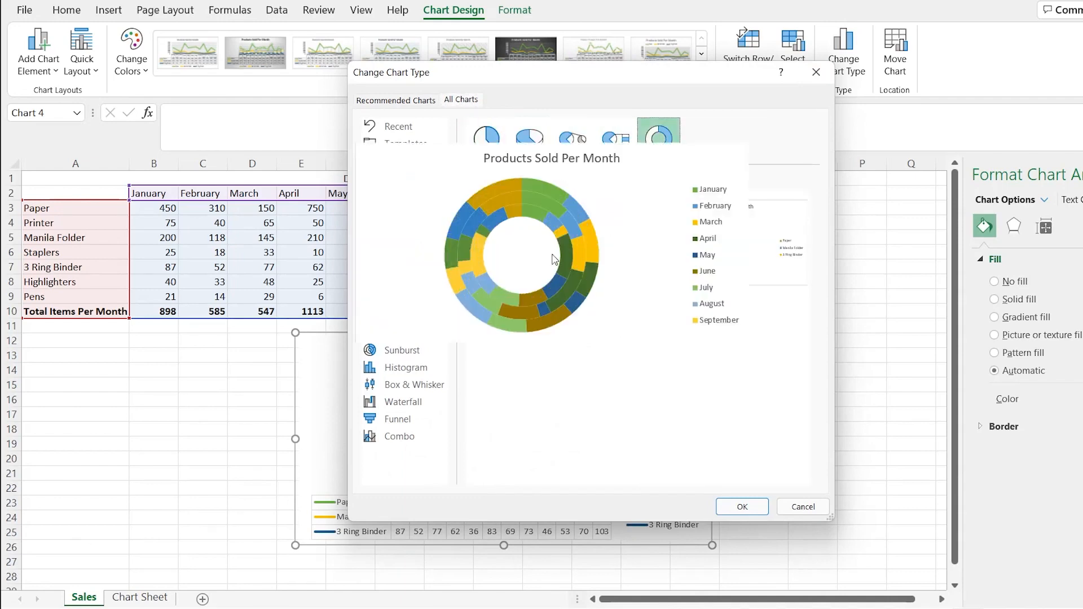
pyautogui.moveTo(682, 230)
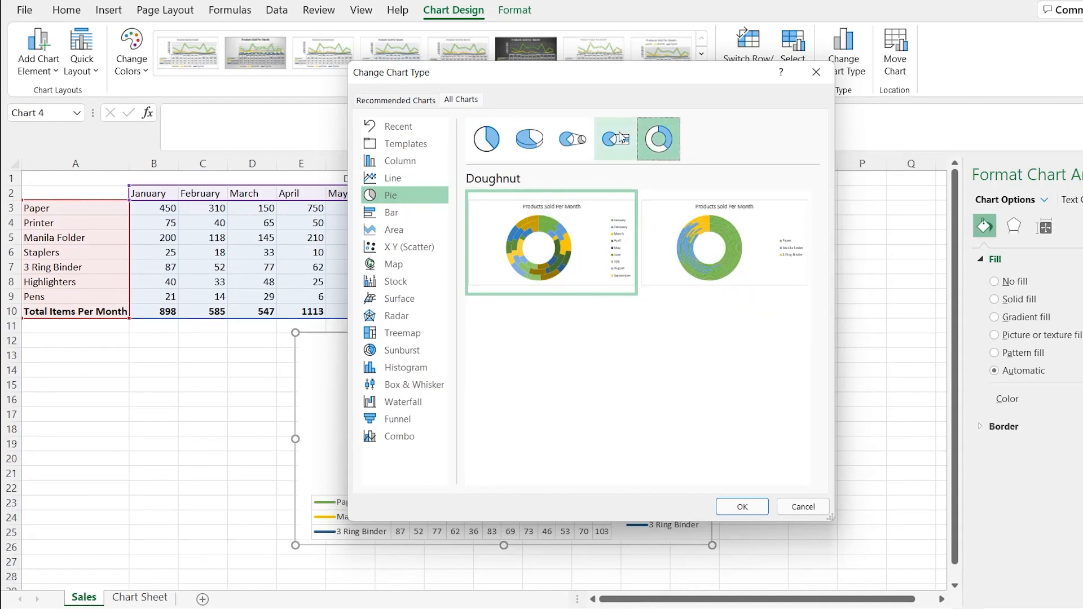
pyautogui.click(486, 139)
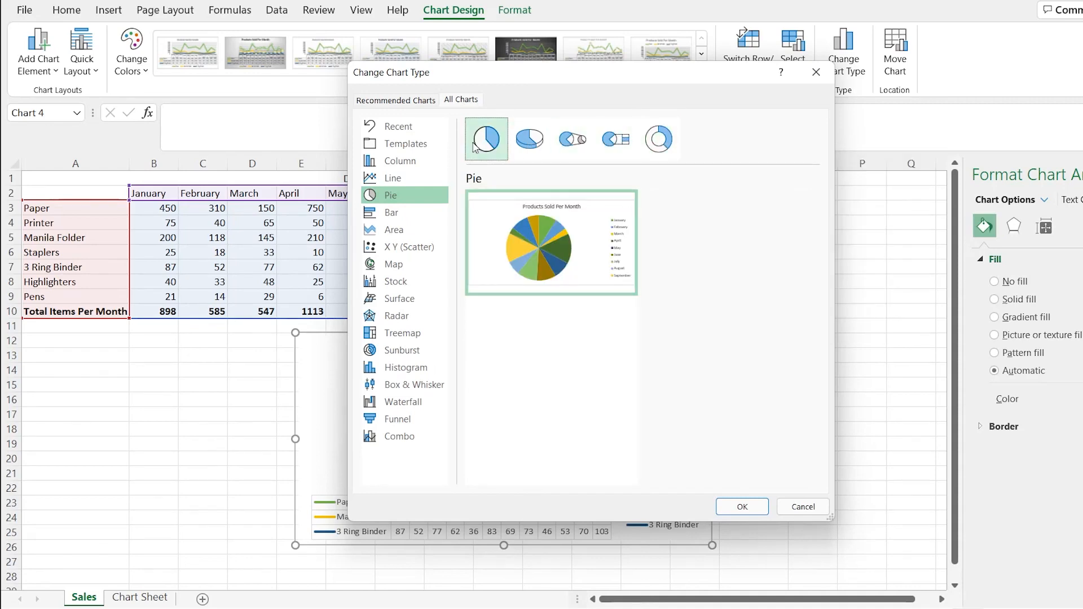
pyautogui.click(409, 214)
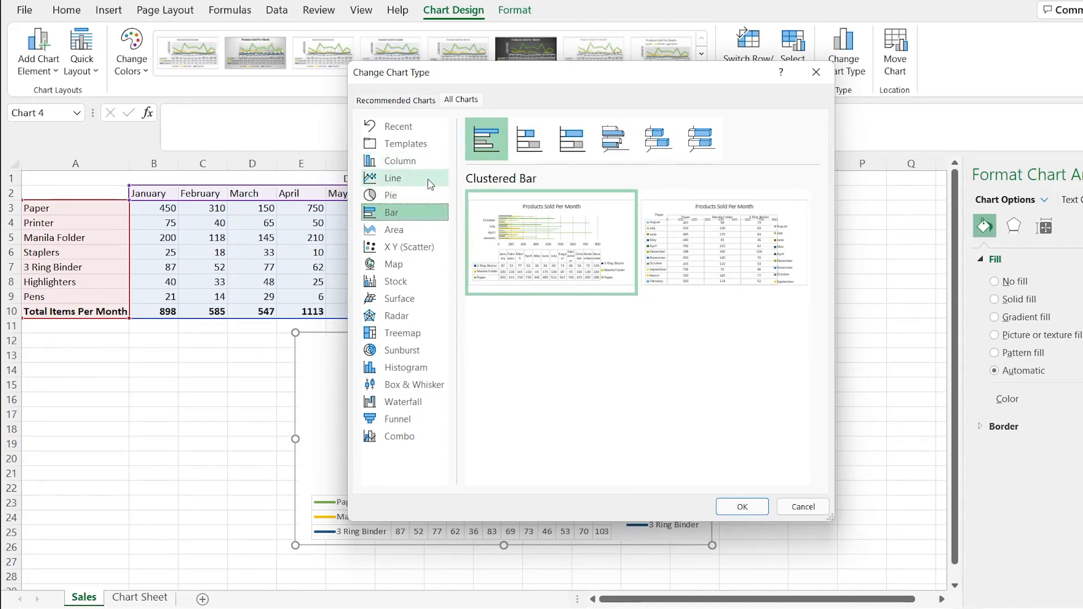
pyautogui.moveTo(526, 235)
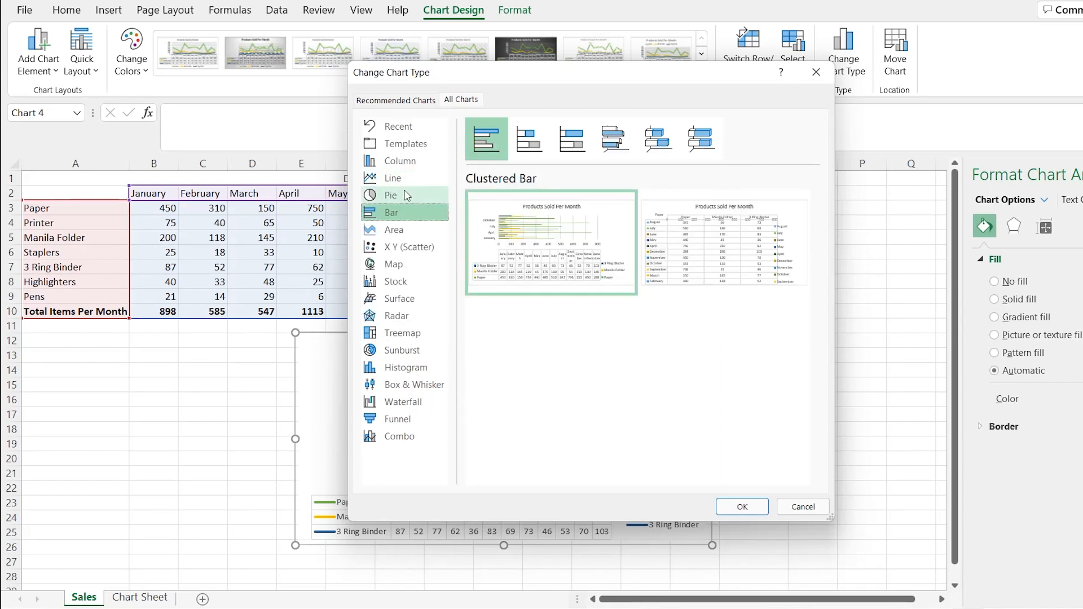
pyautogui.click(420, 386)
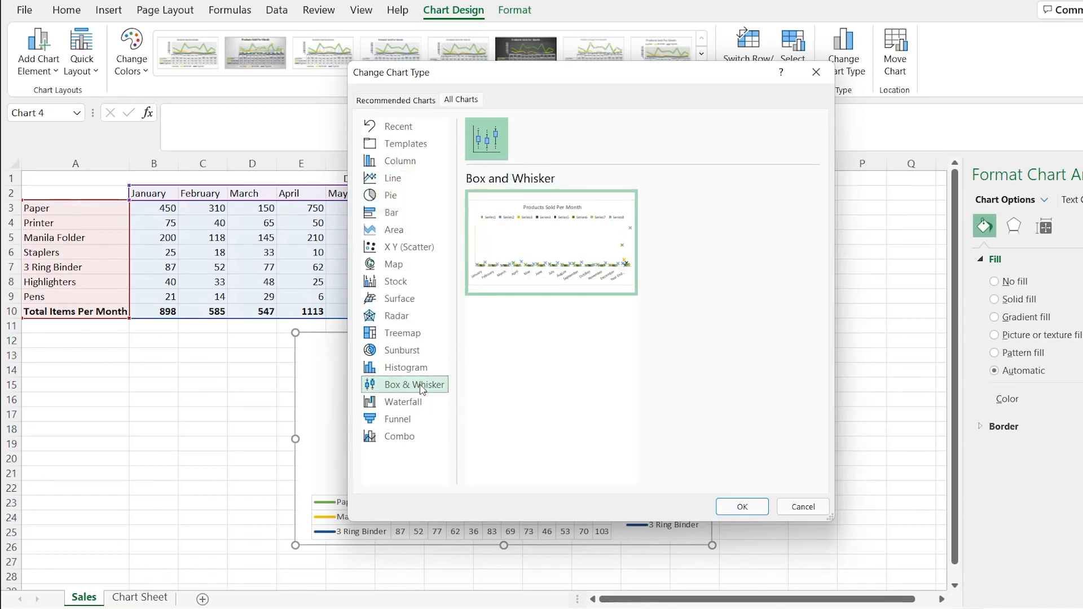
pyautogui.click(424, 405)
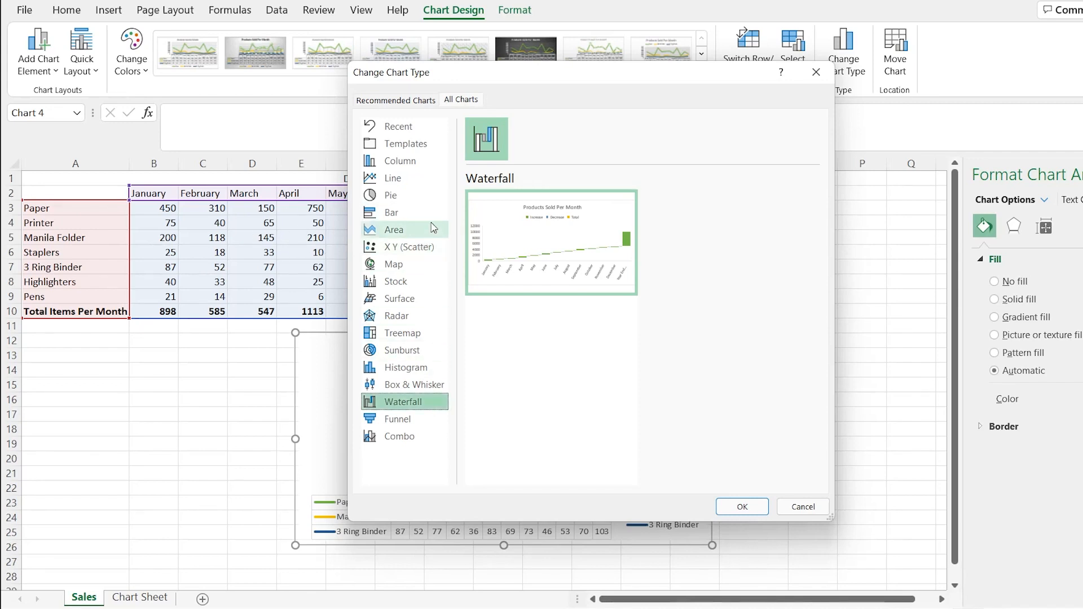
pyautogui.click(433, 163)
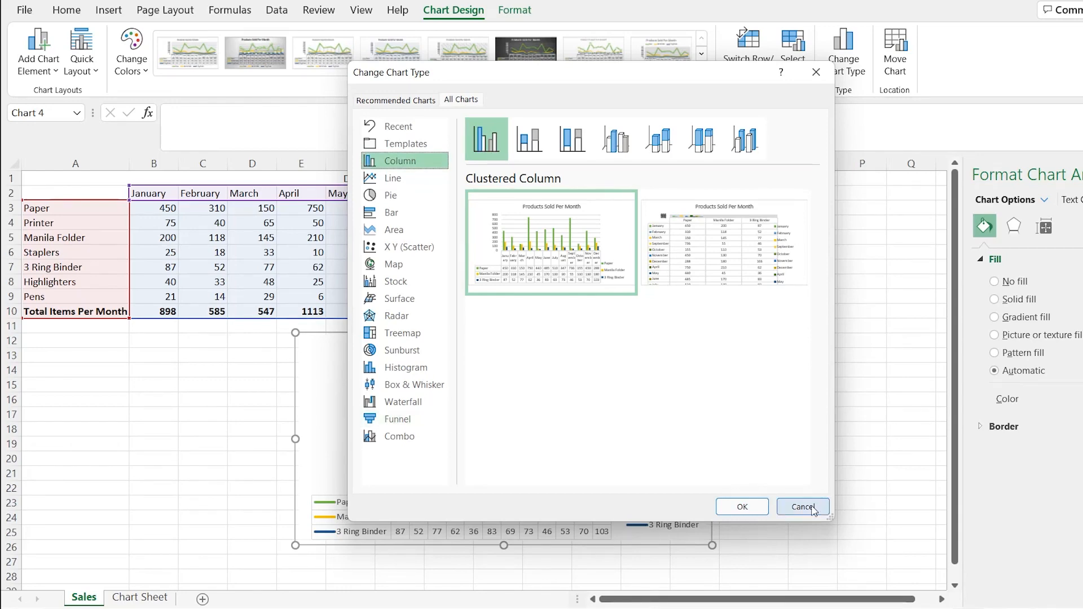
pyautogui.click(800, 507)
pyautogui.click(141, 597)
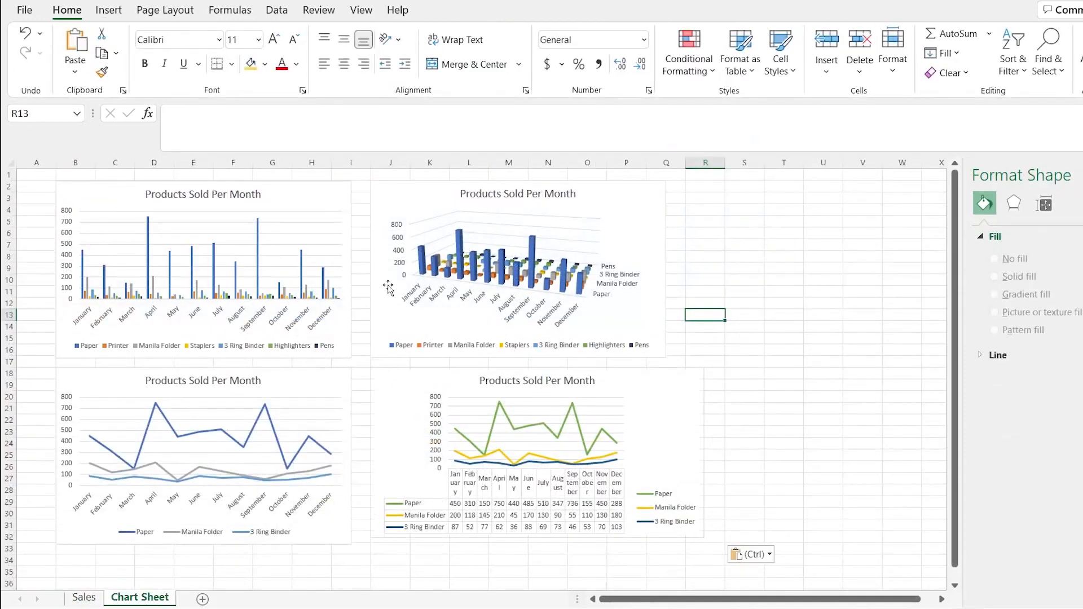